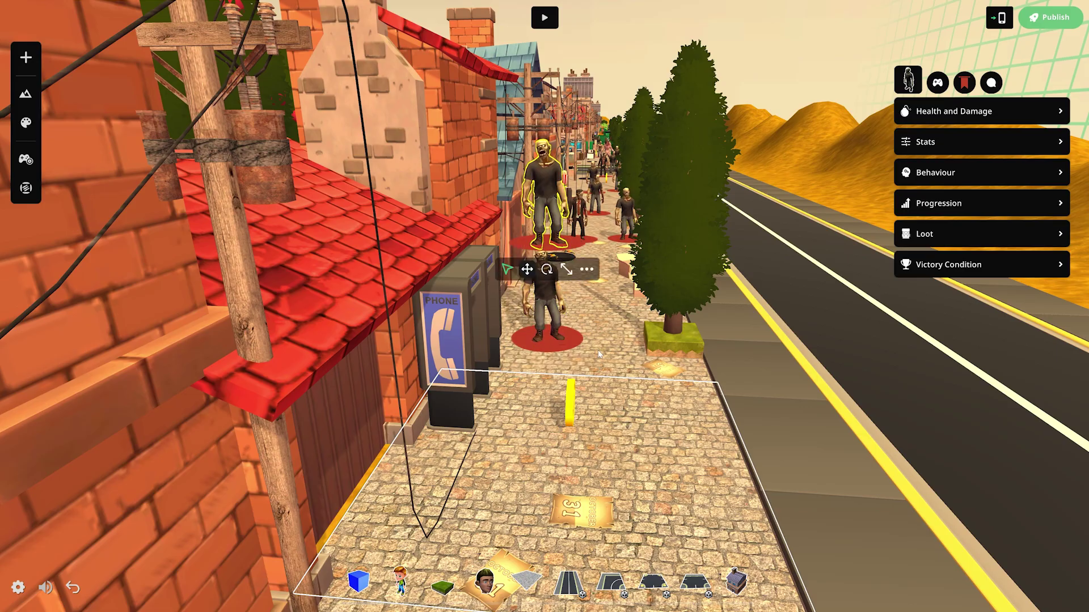
pyautogui.moveTo(573, 227); pyautogui.dragTo(665, 379)
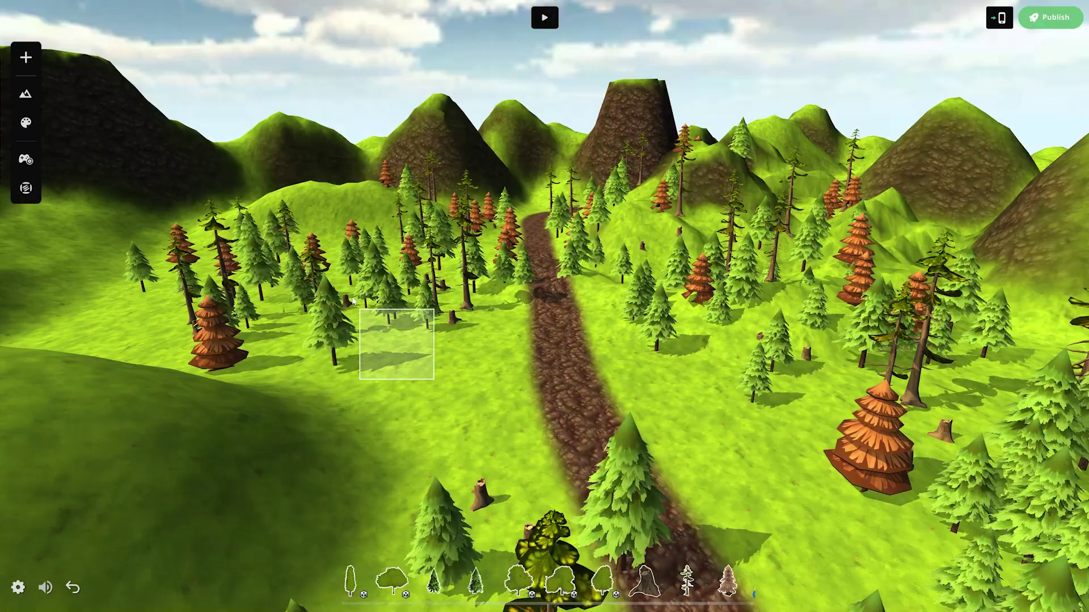
pyautogui.moveTo(352, 301); pyautogui.dragTo(308, 260)
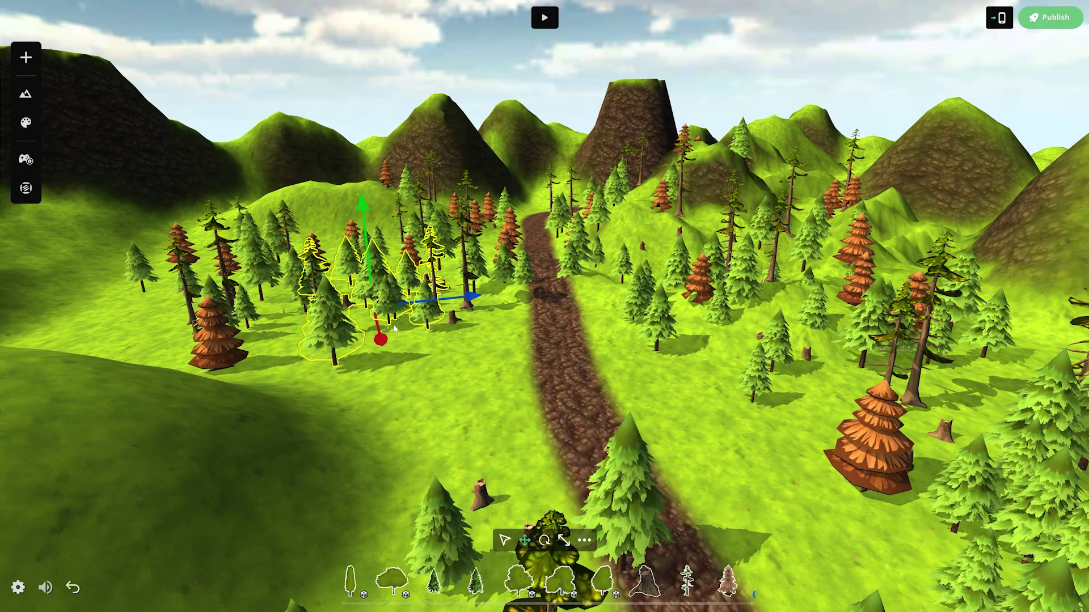
# Duplicate the selected group of pine trees and move the copy towards the foreground beside the dirt path
pyautogui.hotkey('ctrl', 'd')
pyautogui.moveTo(378, 338); pyautogui.dragTo(425, 454)
pyautogui.moveTo(685, 389); pyautogui.dragTo(551, 397)
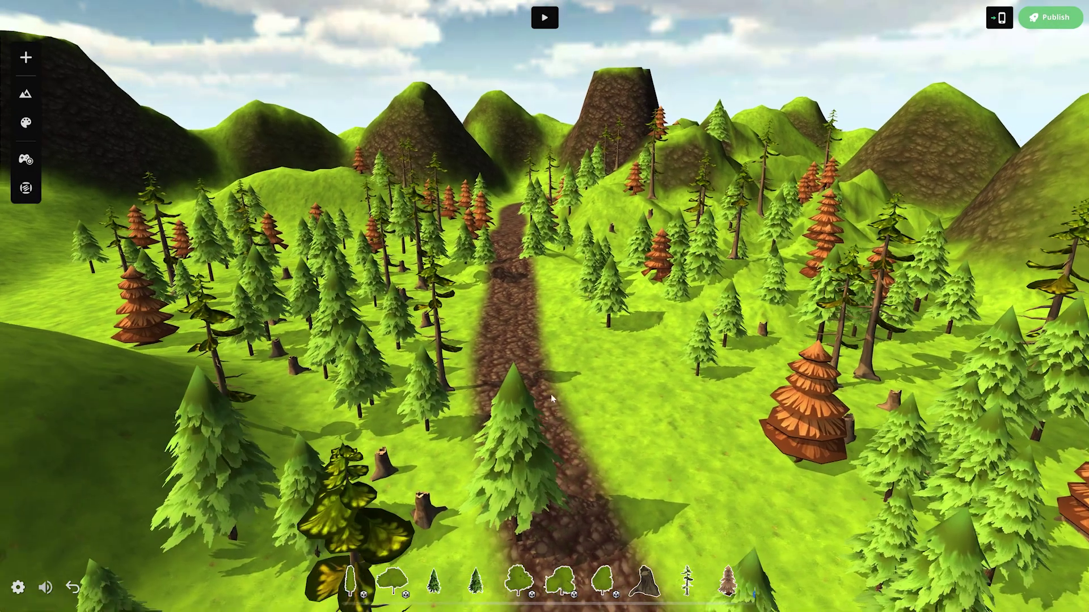
pyautogui.click(551, 399)
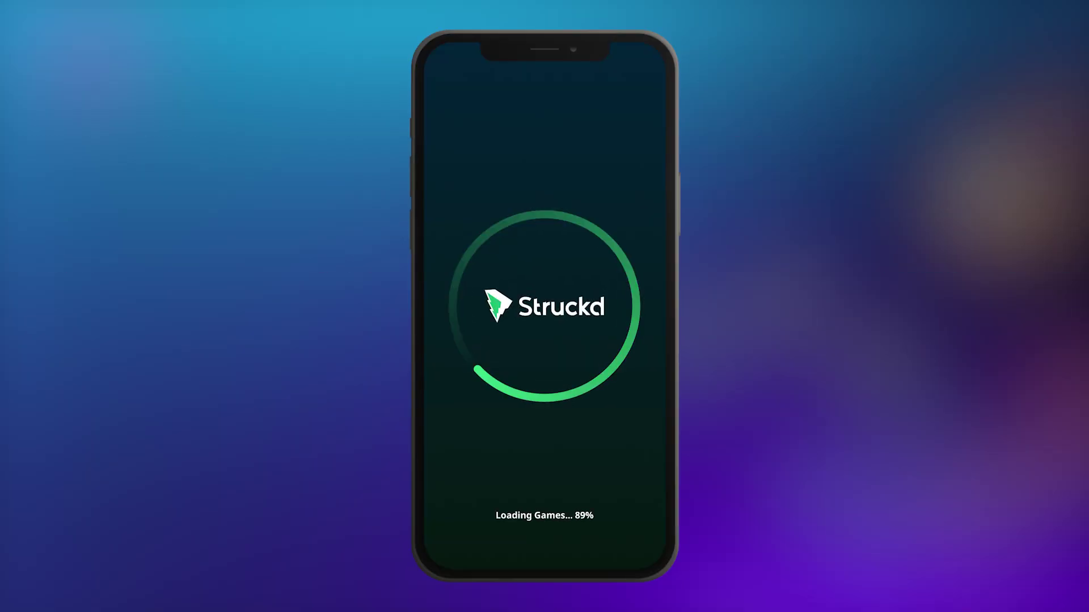
# Open the profile page of the Struckd mobile app and start the login with Unity
pyautogui.click(651, 545)
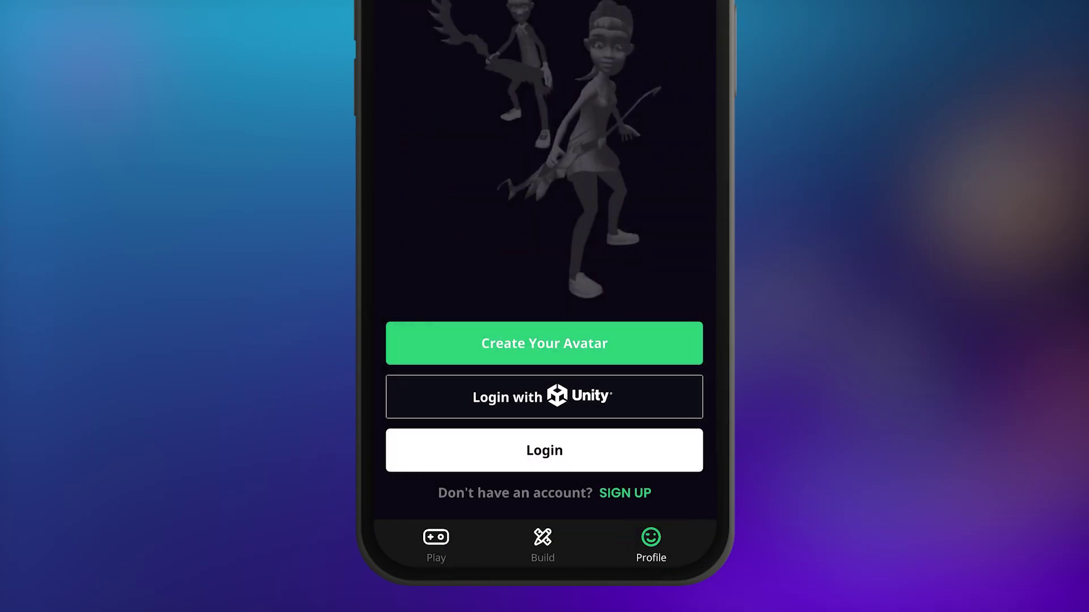
pyautogui.click(544, 397)
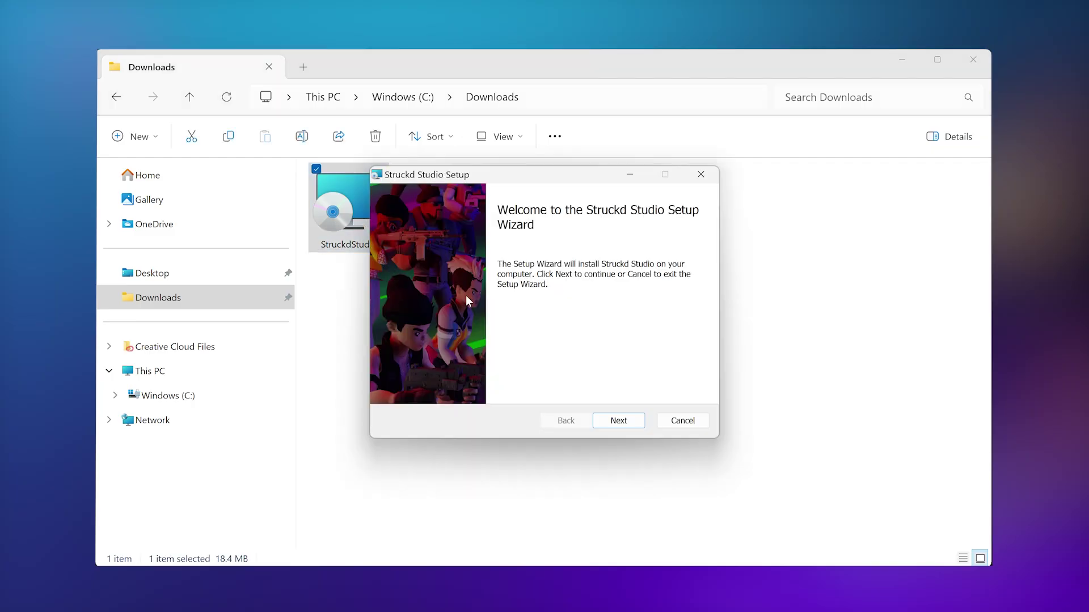
# Install Struckd Studio on Windows into C:\Program Files\Struckd Studio\ and complete the setup wizard
pyautogui.click(610, 422)
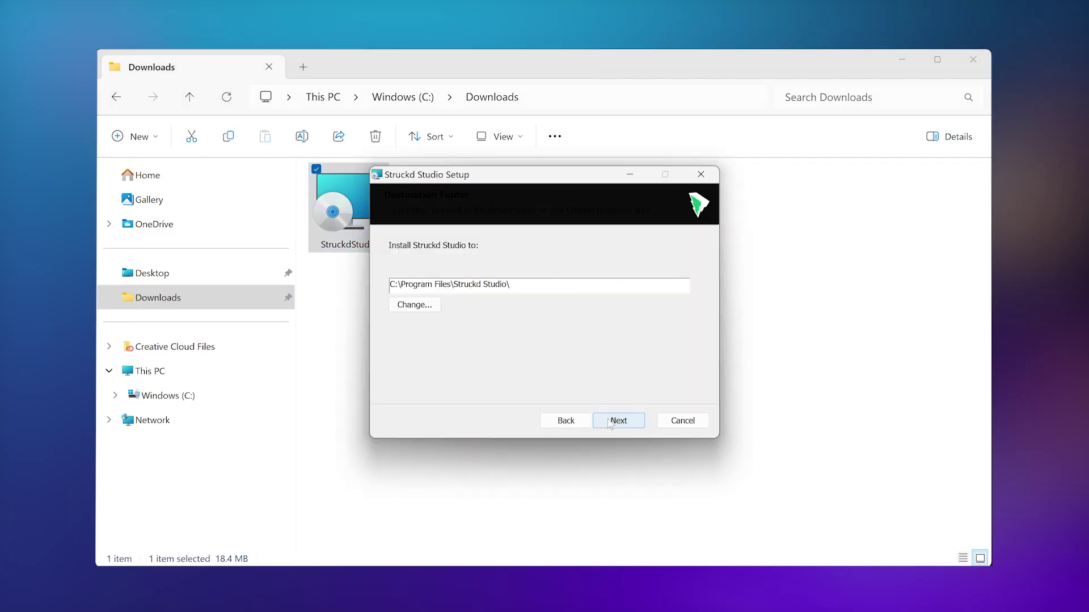
pyautogui.click(610, 423)
pyautogui.click(610, 422)
pyautogui.click(610, 423)
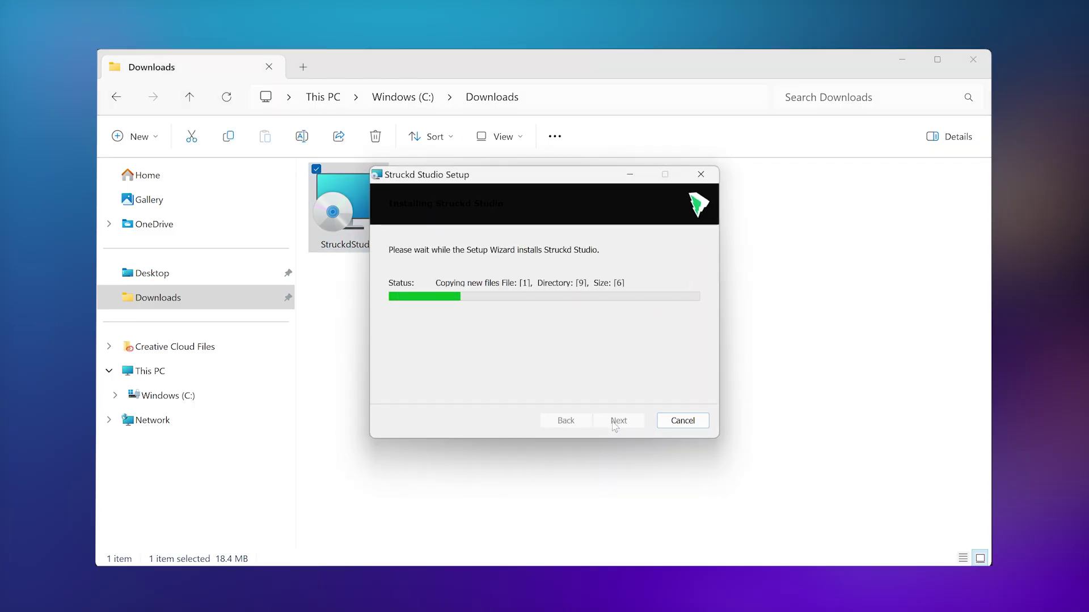
pyautogui.click(614, 422)
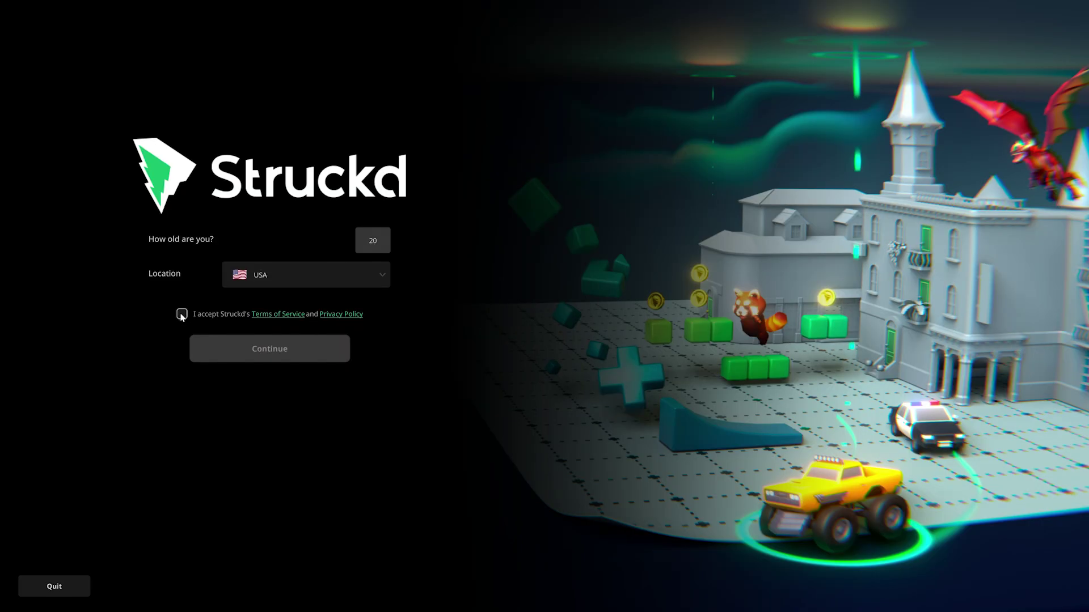
# Accept Struckd's Terms of Service and Privacy Policy and sign in with the Unity account
pyautogui.click(181, 315)
pyautogui.click(242, 359)
pyautogui.click(247, 337)
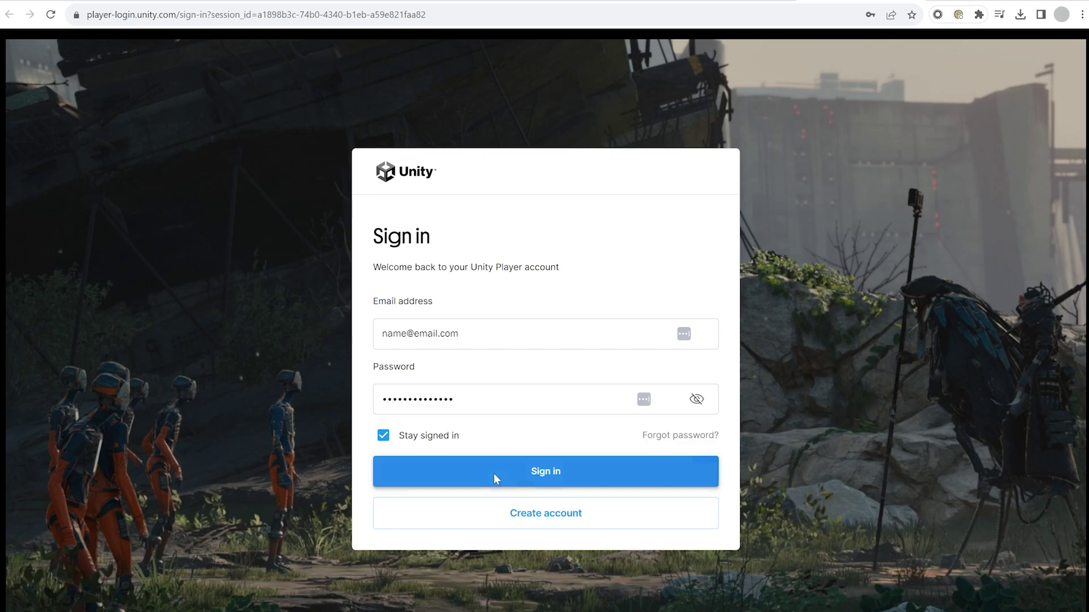
pyautogui.click(494, 476)
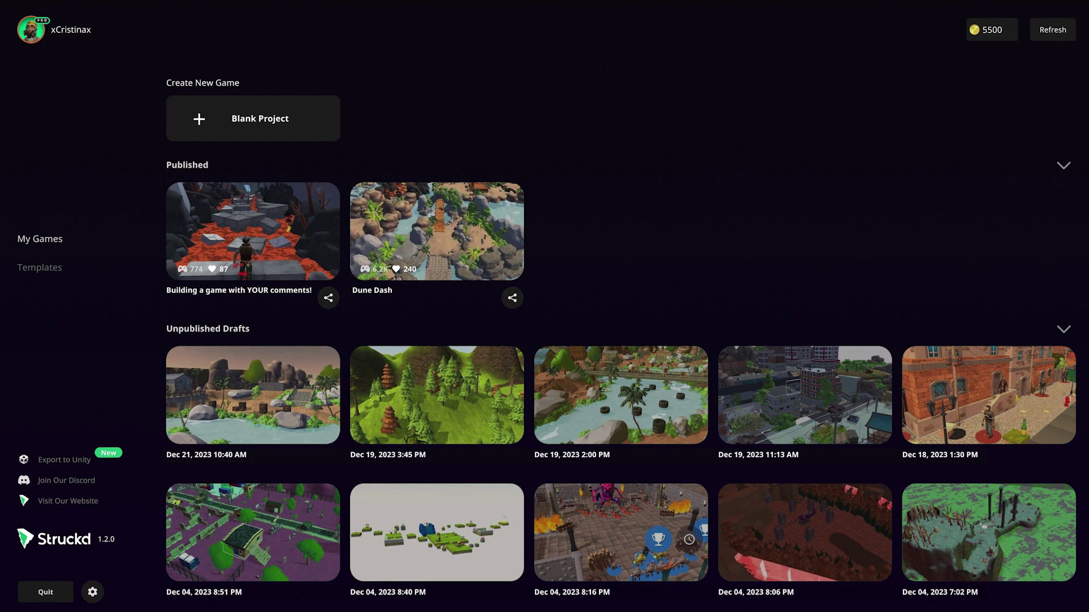
# Start a new game from the Jump and Run template
pyautogui.click(50, 270)
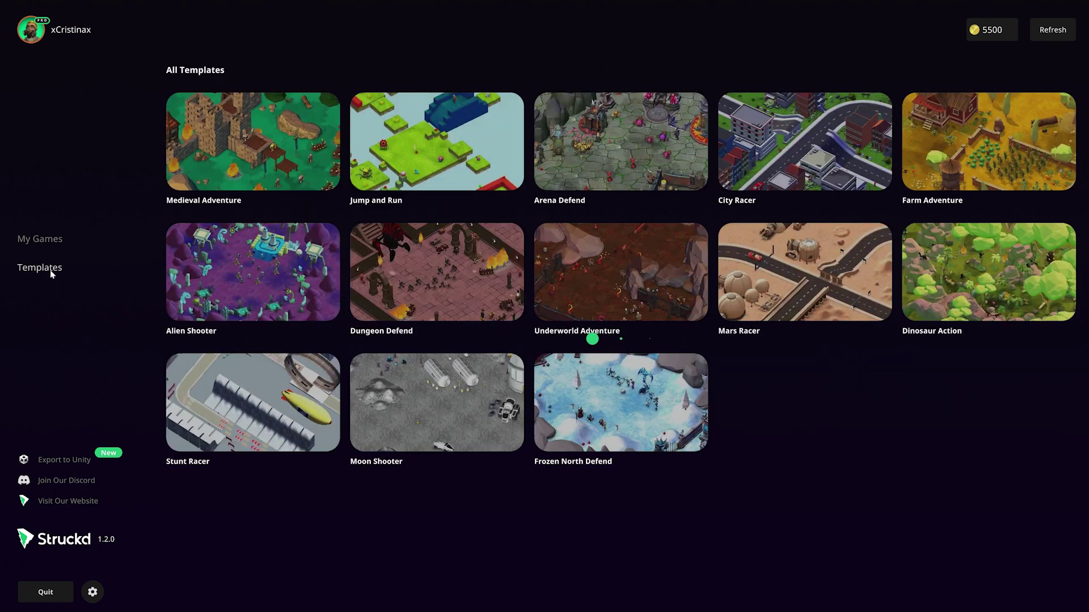
pyautogui.click(422, 167)
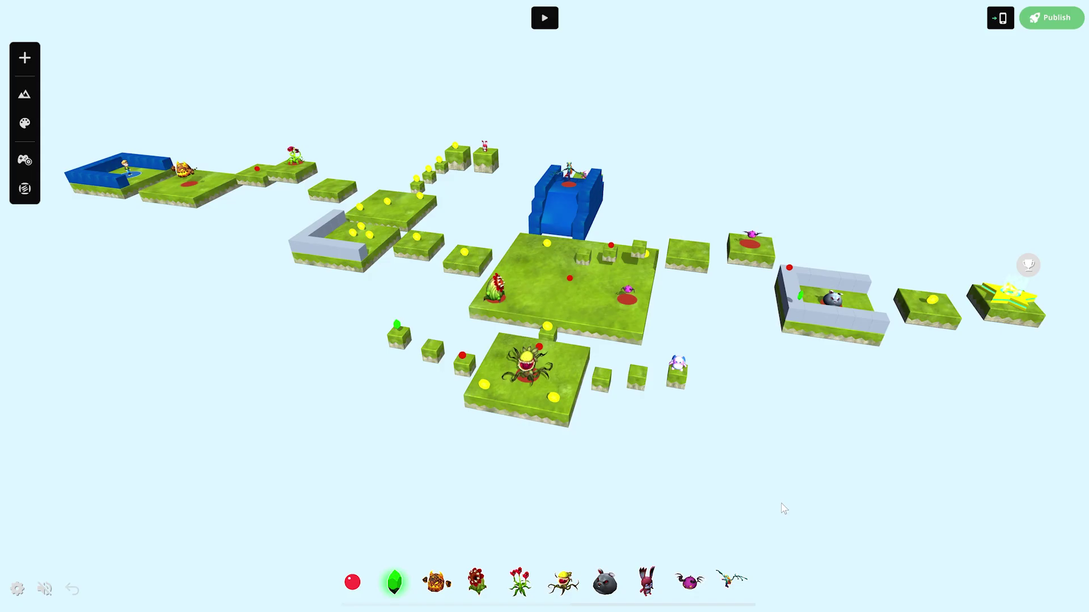
# Examine the template level's platforms, enemies and pickups from different distances, angles and camera positions
pyautogui.scroll(8, 784, 509)
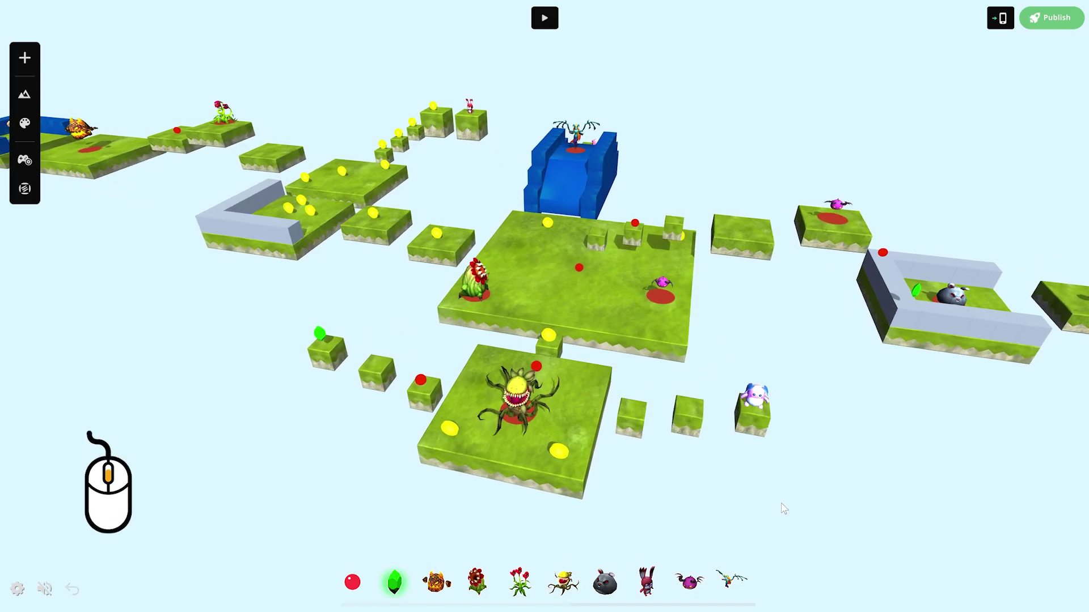
pyautogui.scroll(-3, 781, 502)
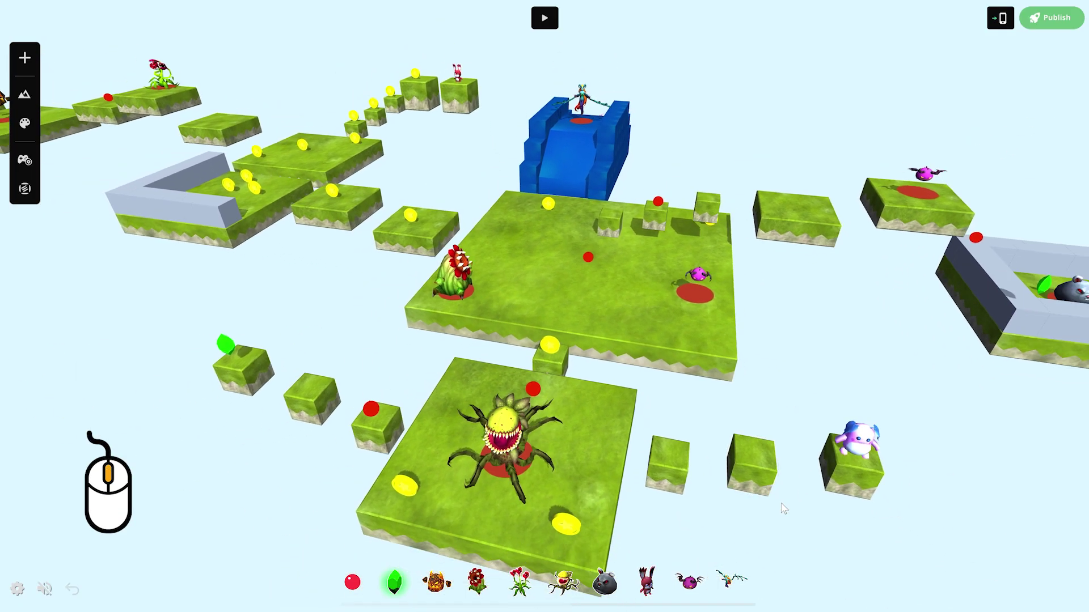
pyautogui.moveTo(782, 437); pyautogui.dragTo(853, 367, button='middle')
pyautogui.moveTo(195, 302); pyautogui.dragTo(335, 235, button='middle')
pyautogui.moveTo(289, 533); pyautogui.dragTo(295, 503, button='right')
pyautogui.press('w')
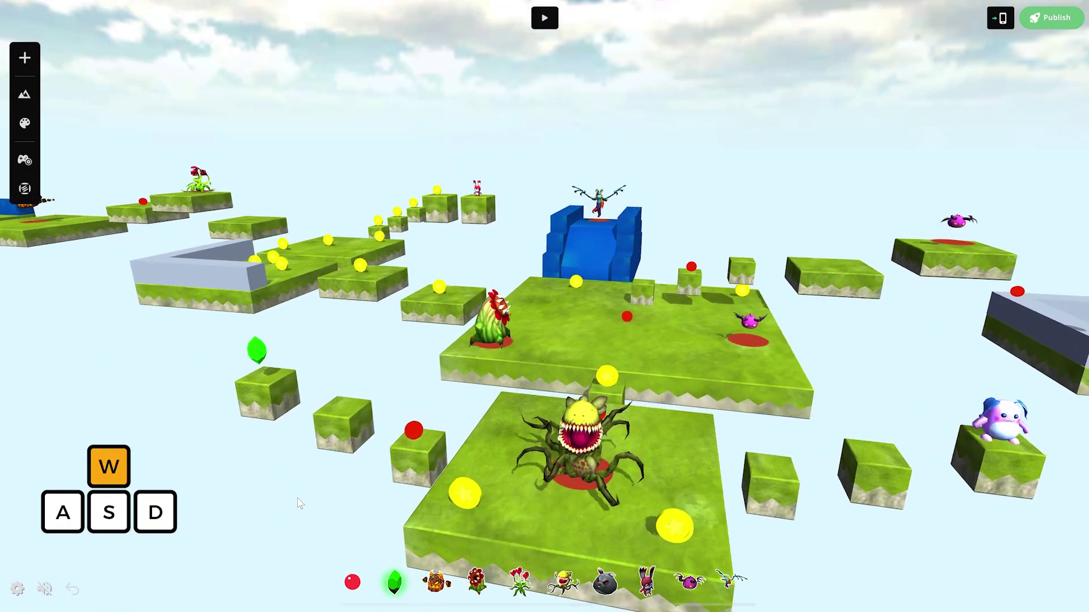
pyautogui.press('s')
pyautogui.press('d')
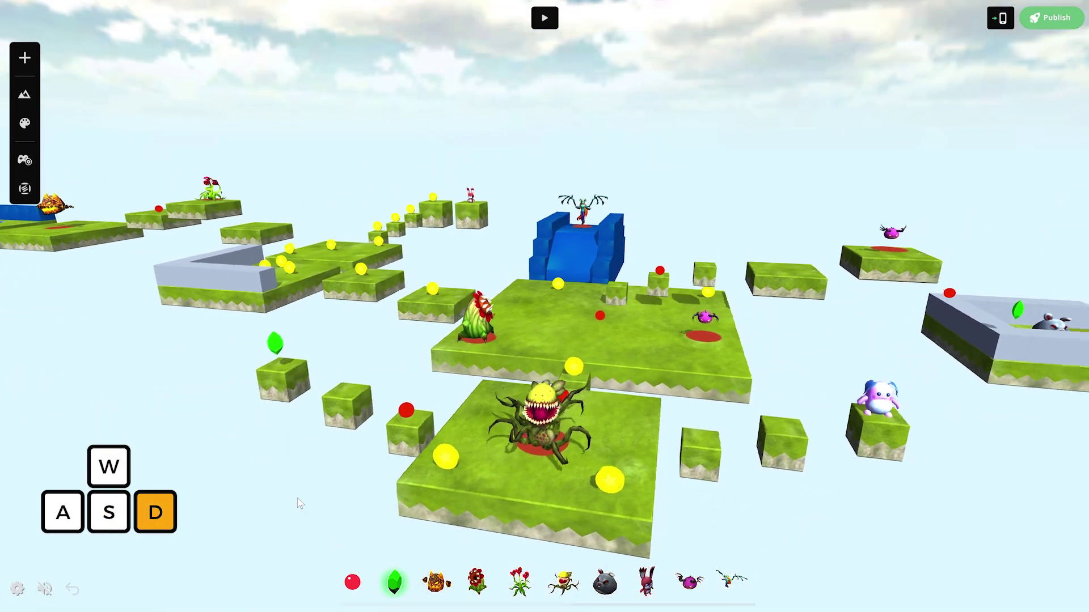
pyautogui.press('a')
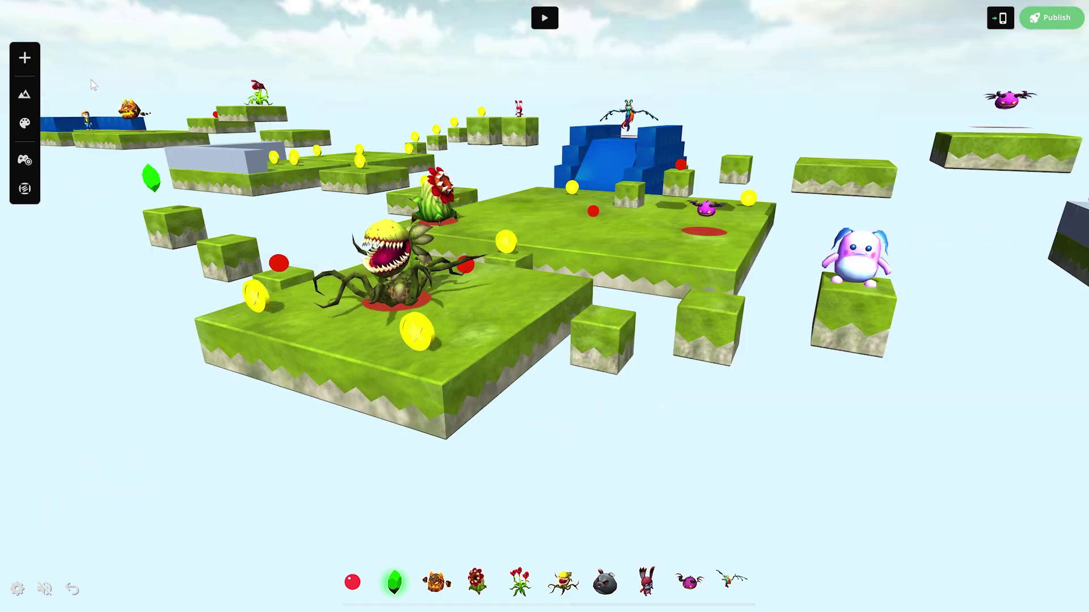
# Search the asset library for "cube" and add Cube Pattern 1 to the quick-access assets
pyautogui.click(25, 58)
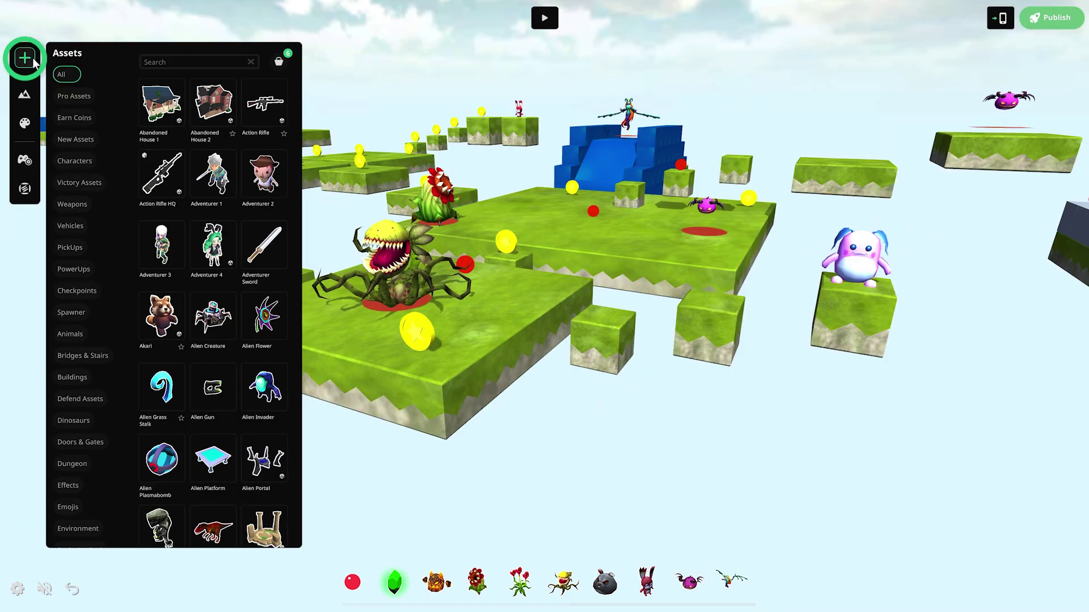
pyautogui.click(74, 161)
pyautogui.click(83, 182)
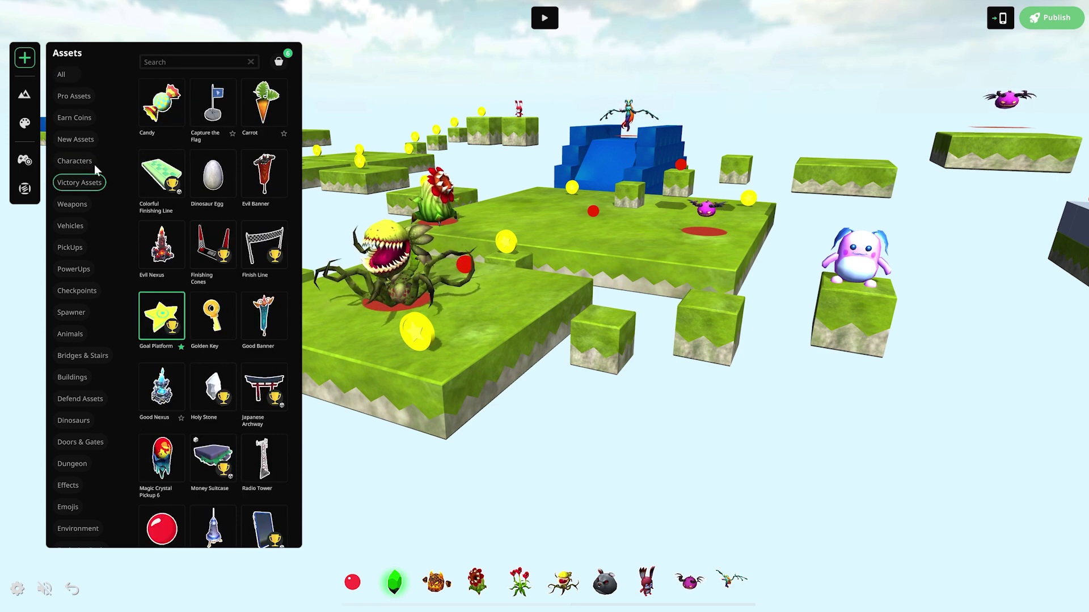
pyautogui.click(154, 62)
pyautogui.write('cube')
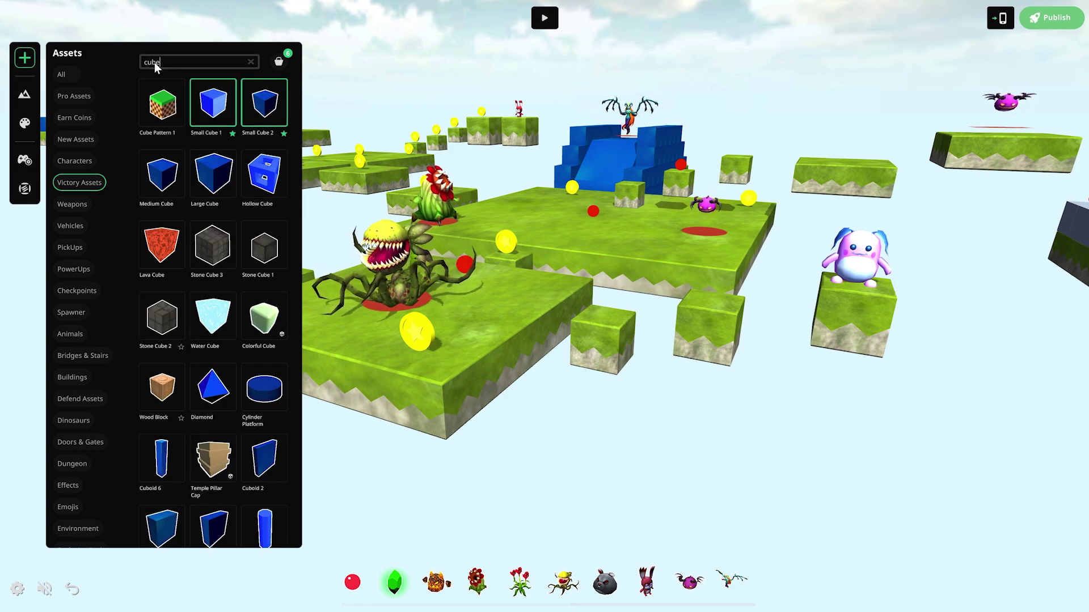
pyautogui.click(169, 102)
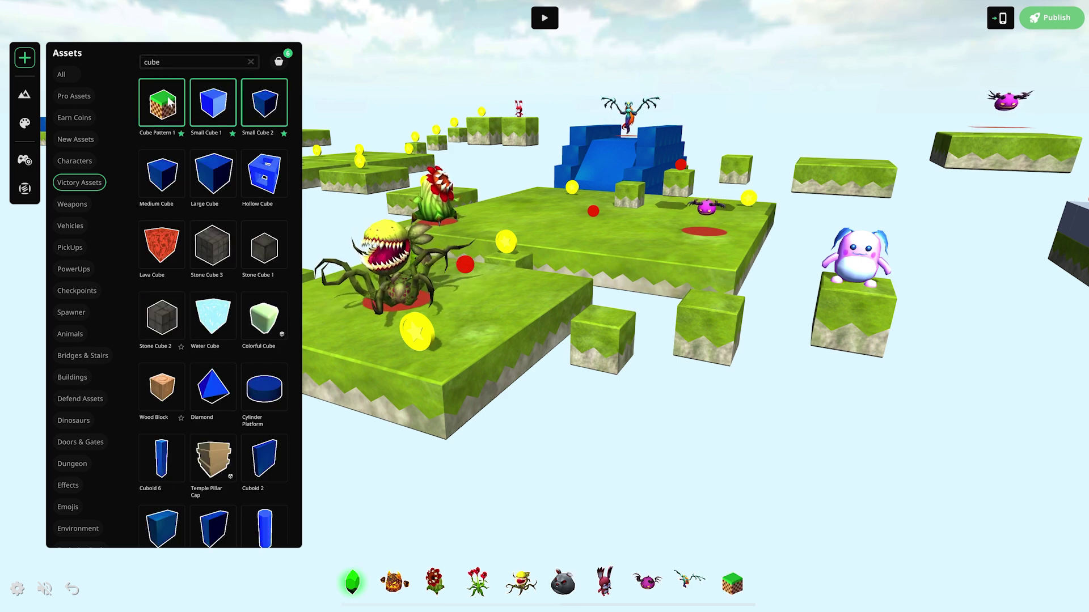
# Try adding the Medium Cube and Lava Cube to the quick-access assets, remove both again and close the asset library
pyautogui.click(168, 165)
pyautogui.click(169, 244)
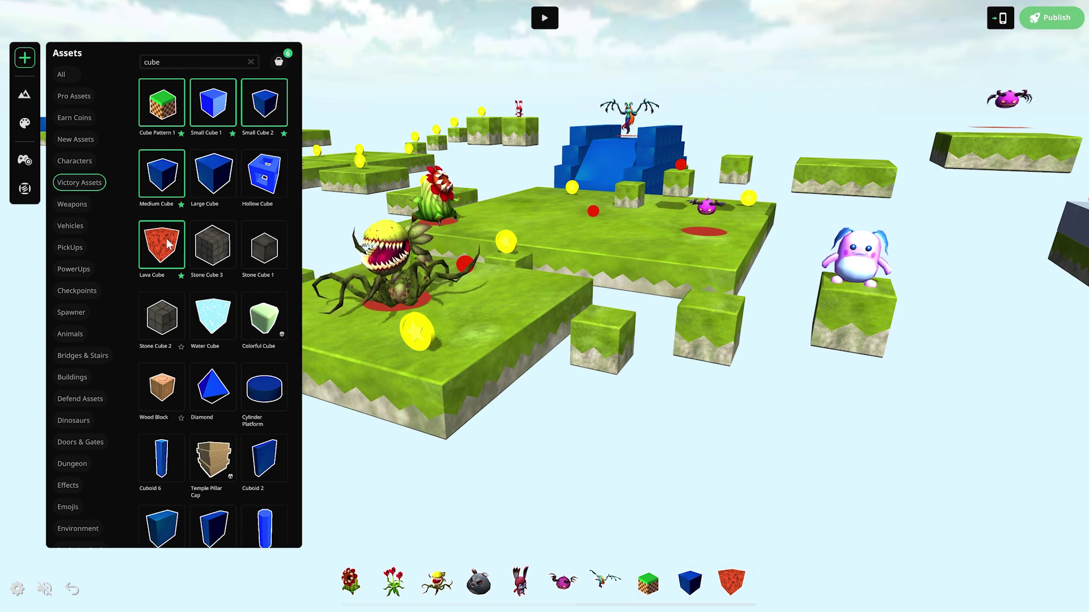
pyautogui.click(169, 244)
pyautogui.click(162, 181)
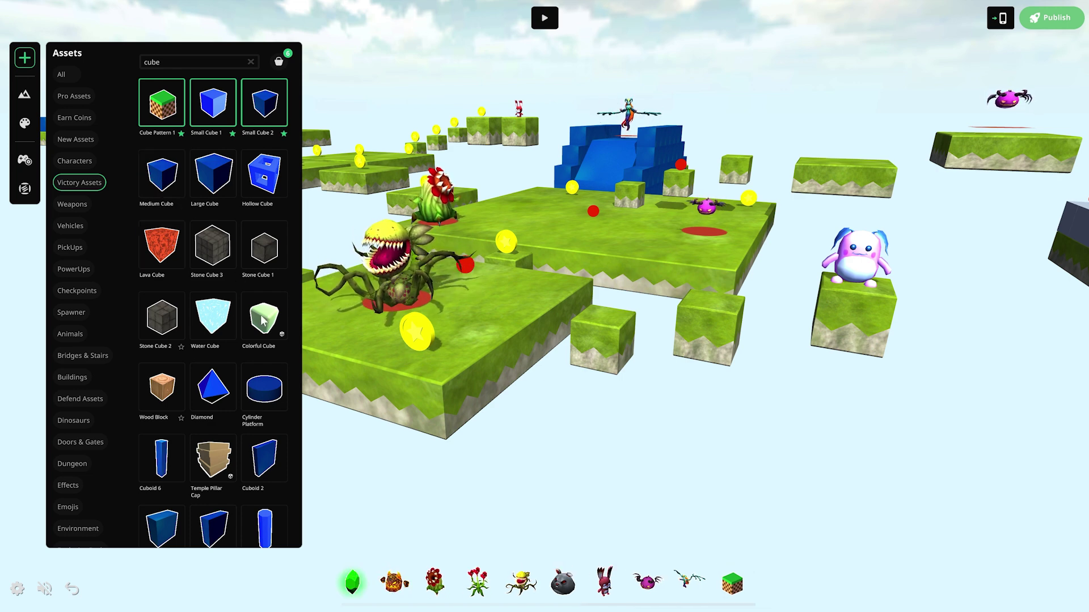
pyautogui.click(332, 466)
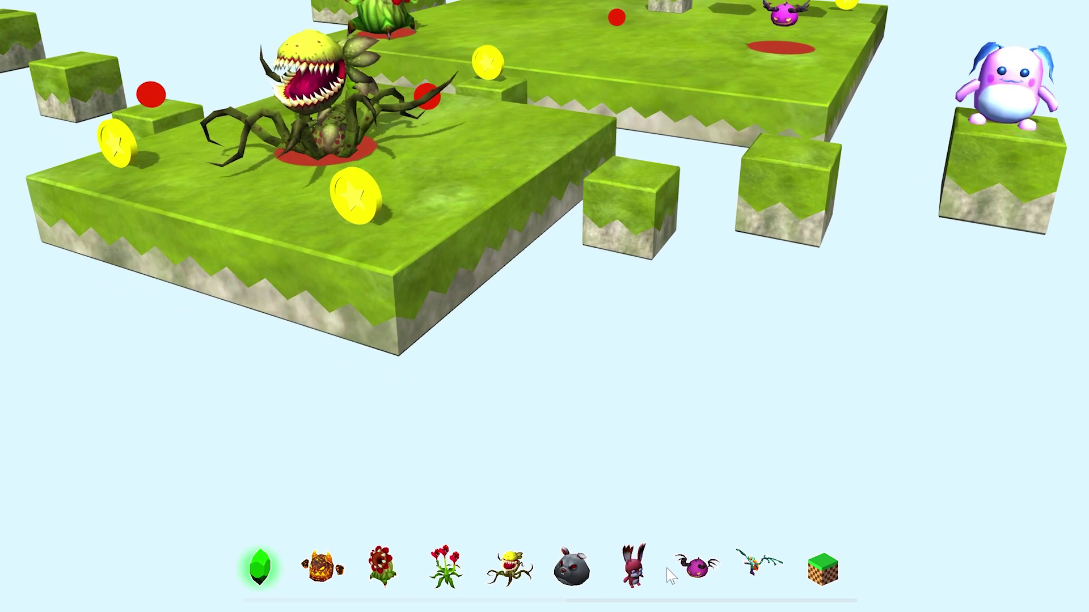
# Place a small grass block from the quick-access assets in the empty space before the plant monster's platform and adjust its position
pyautogui.scroll(1, 627, 586)
pyautogui.moveTo(667, 569); pyautogui.dragTo(794, 574)
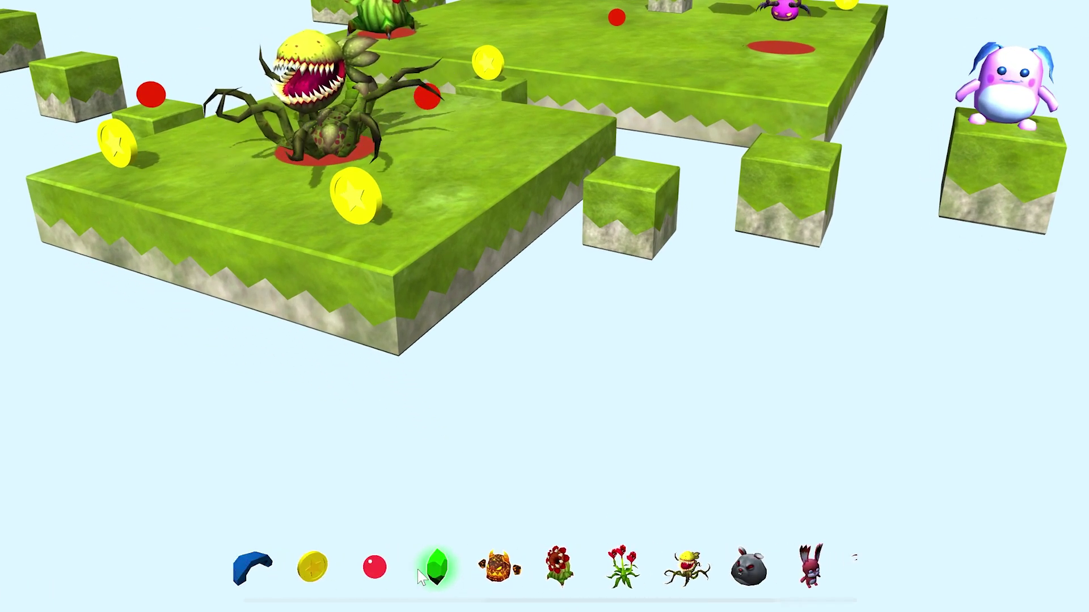
pyautogui.moveTo(417, 569); pyautogui.dragTo(747, 556)
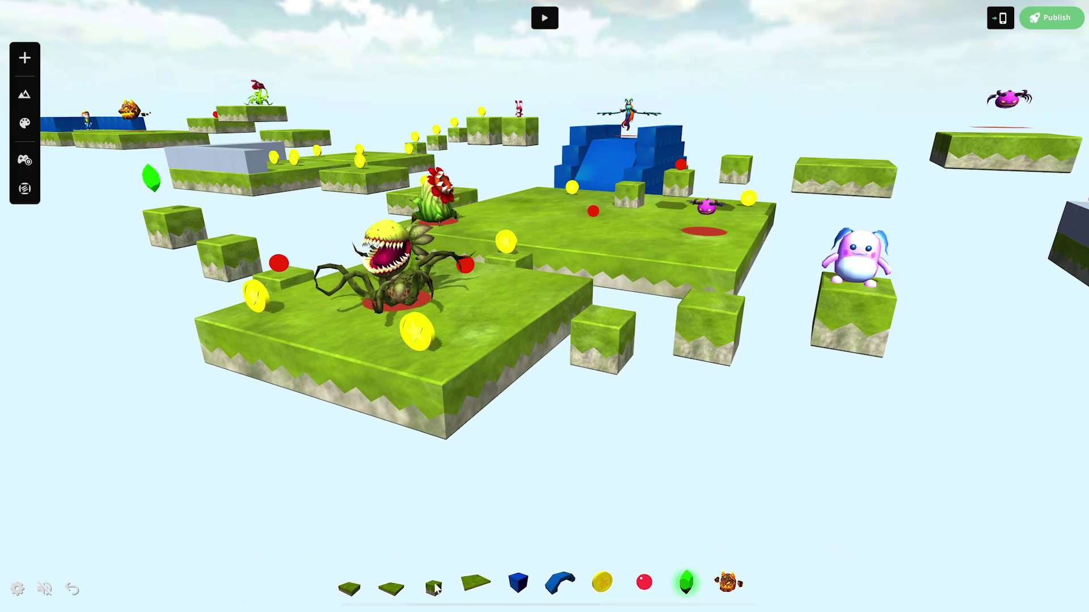
pyautogui.moveTo(436, 590); pyautogui.dragTo(567, 481)
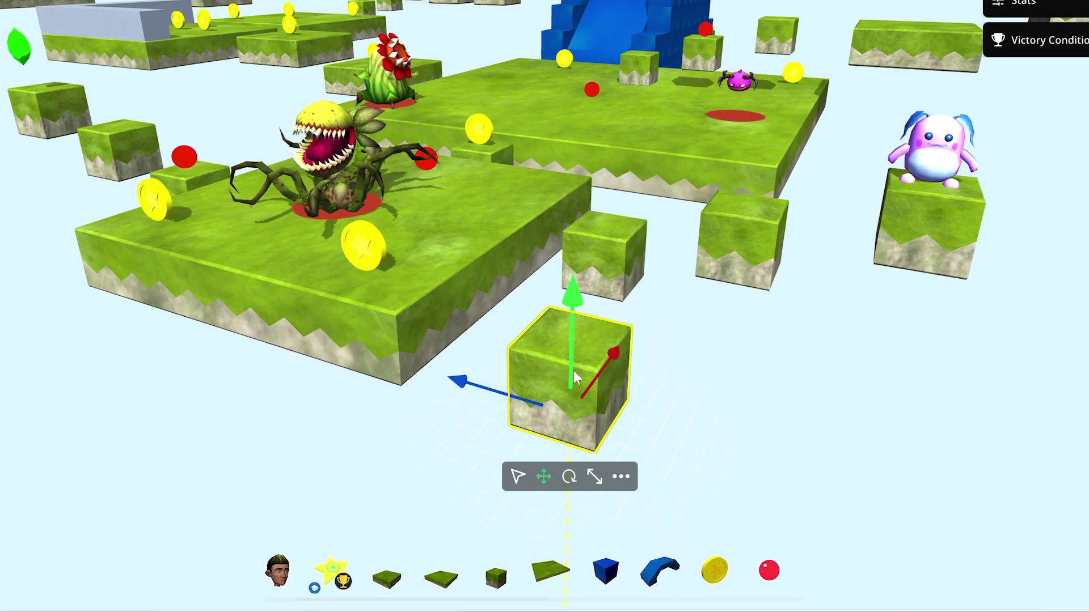
pyautogui.moveTo(576, 379); pyautogui.dragTo(599, 384)
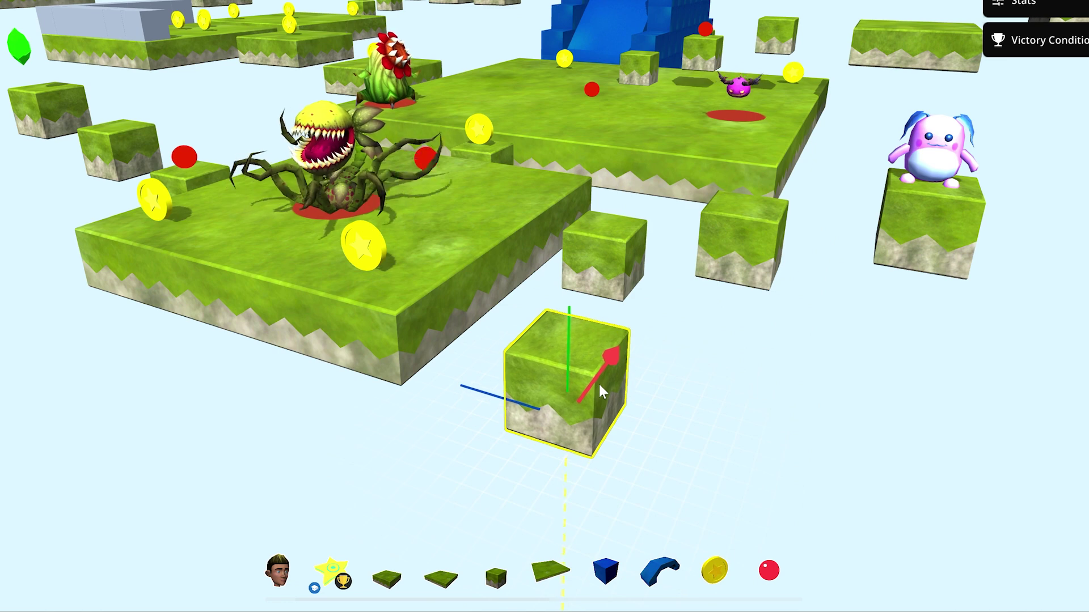
pyautogui.moveTo(495, 395)
pyautogui.mouseDown()
pyautogui.moveTo(408, 371)
pyautogui.moveTo(497, 411)
pyautogui.mouseUp()
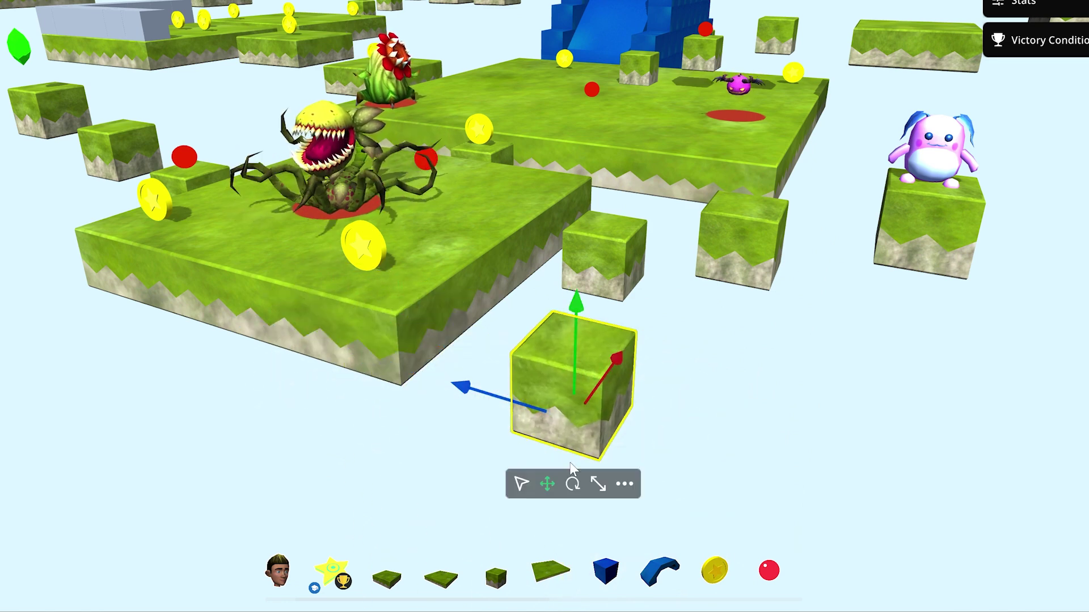
# Try out rotating the new grass block around its axes, returning it to its original orientation
pyautogui.click(572, 483)
pyautogui.moveTo(484, 454)
pyautogui.mouseDown()
pyautogui.moveTo(505, 486)
pyautogui.moveTo(491, 466)
pyautogui.mouseUp()
pyautogui.moveTo(542, 423)
pyautogui.mouseDown()
pyautogui.moveTo(533, 448)
pyautogui.moveTo(601, 317)
pyautogui.moveTo(541, 417)
pyautogui.mouseUp()
pyautogui.moveTo(499, 368); pyautogui.dragTo(490, 356)
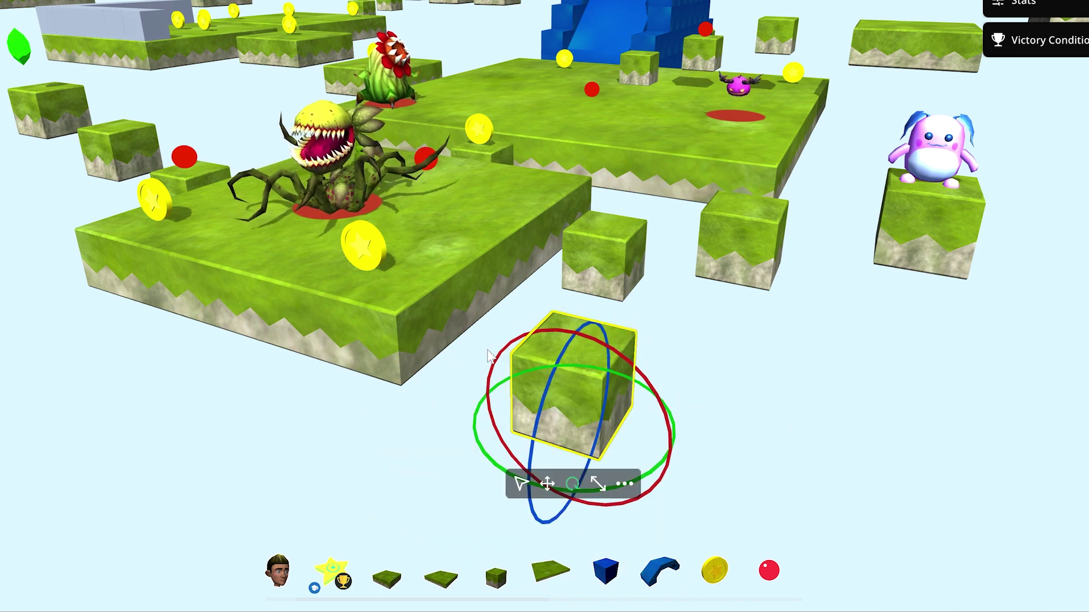
# Scale up the new grass block, both as a whole and along its individual axes
pyautogui.click(597, 483)
pyautogui.moveTo(573, 420)
pyautogui.mouseDown()
pyautogui.moveTo(616, 404)
pyautogui.moveTo(567, 430)
pyautogui.moveTo(579, 416)
pyautogui.mouseUp()
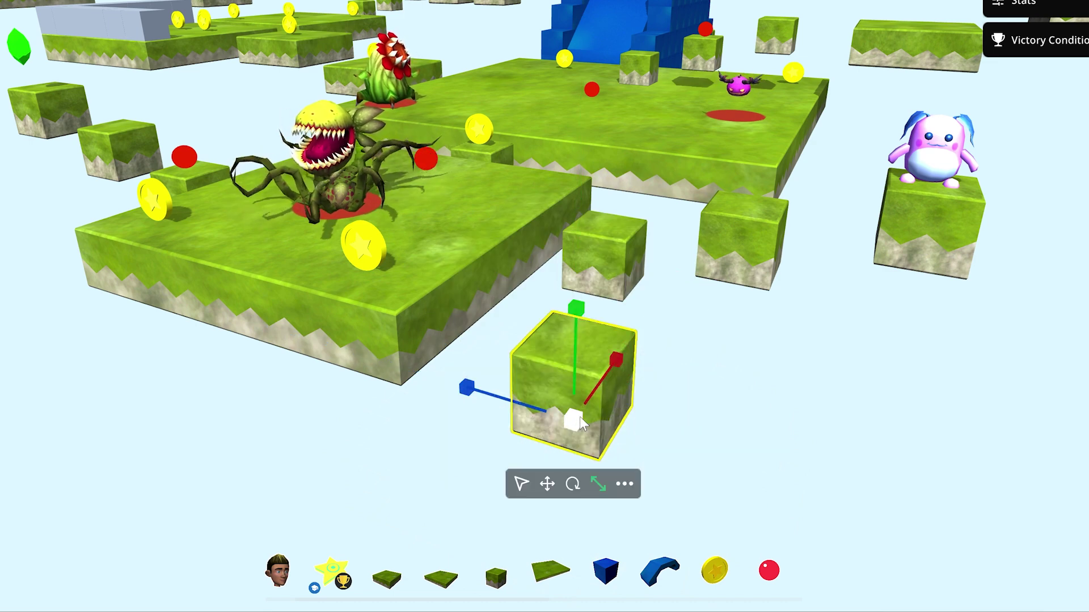
pyautogui.moveTo(614, 358); pyautogui.dragTo(652, 321)
pyautogui.moveTo(475, 392); pyautogui.dragTo(428, 379)
# Duplicate the enlarged grass block and place the copy beside the original, below the pink creature's block
pyautogui.moveTo(580, 336); pyautogui.dragTo(818, 456)
pyautogui.click(625, 518)
pyautogui.click(562, 459)
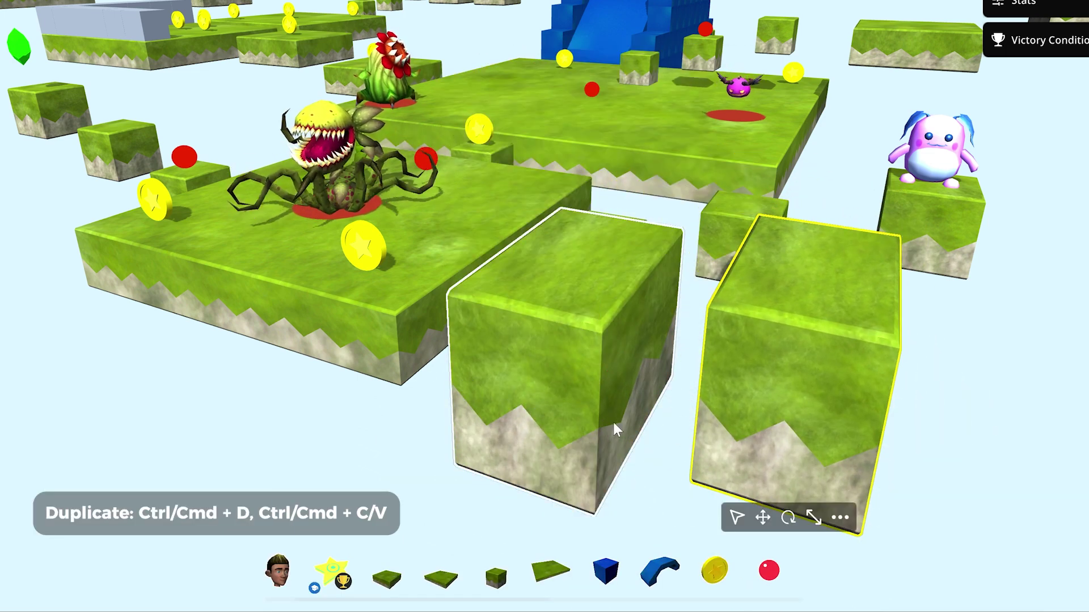
# Reset the original grass block's transformation and remove the enlarged copy from the level
pyautogui.click(577, 420)
pyautogui.click(625, 509)
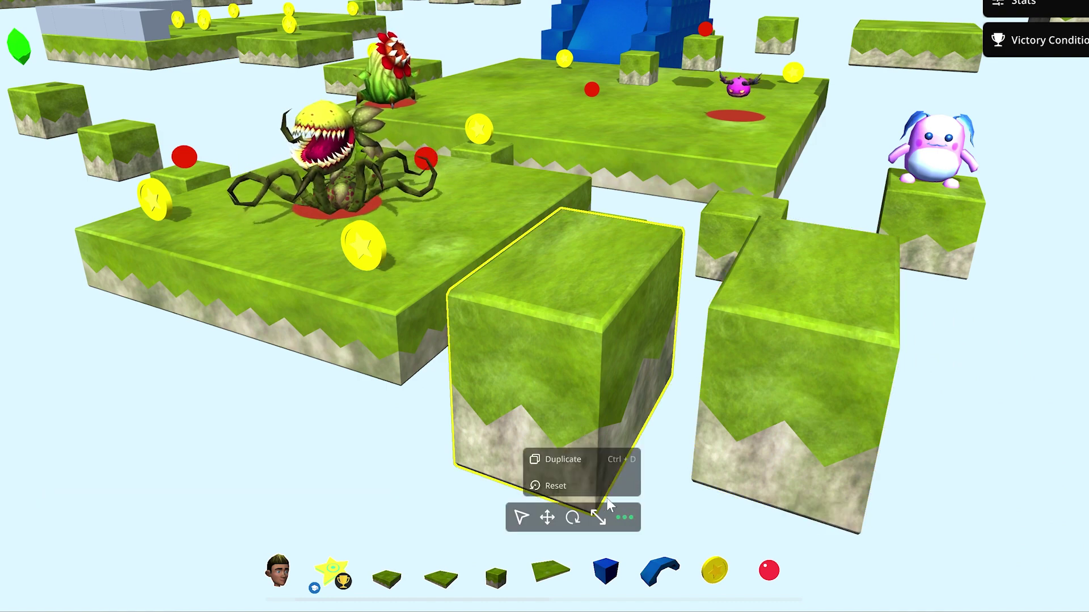
pyautogui.click(585, 485)
pyautogui.click(598, 483)
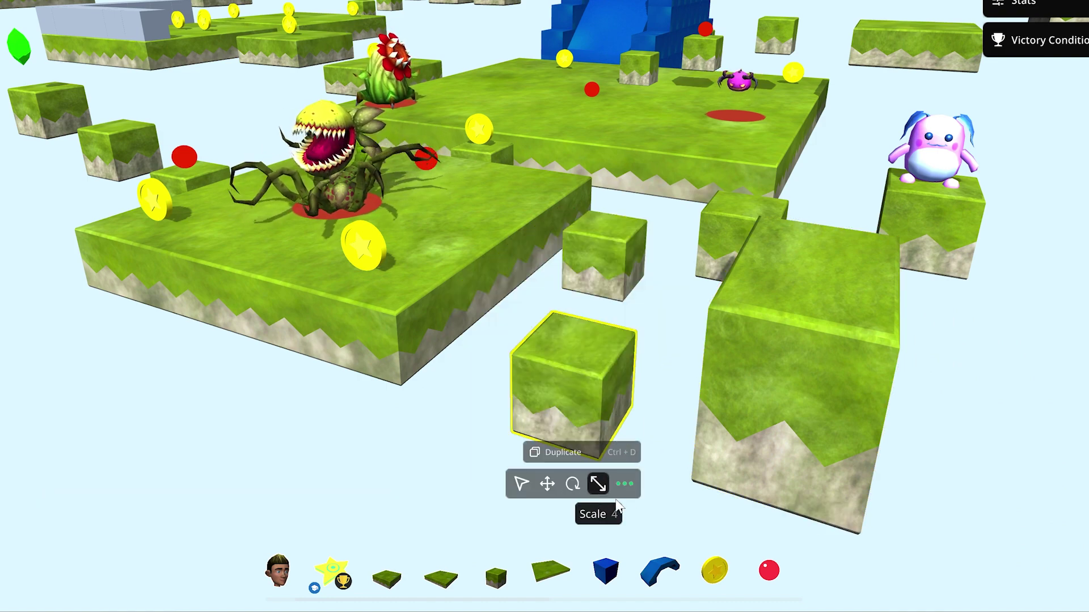
pyautogui.click(658, 512)
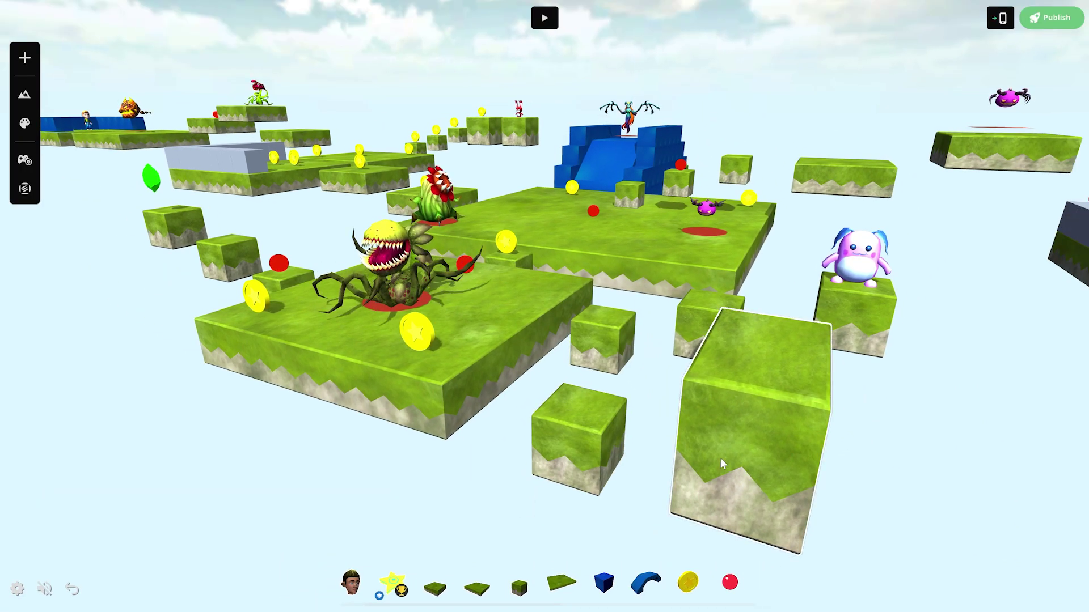
pyautogui.moveTo(722, 454); pyautogui.dragTo(539, 560)
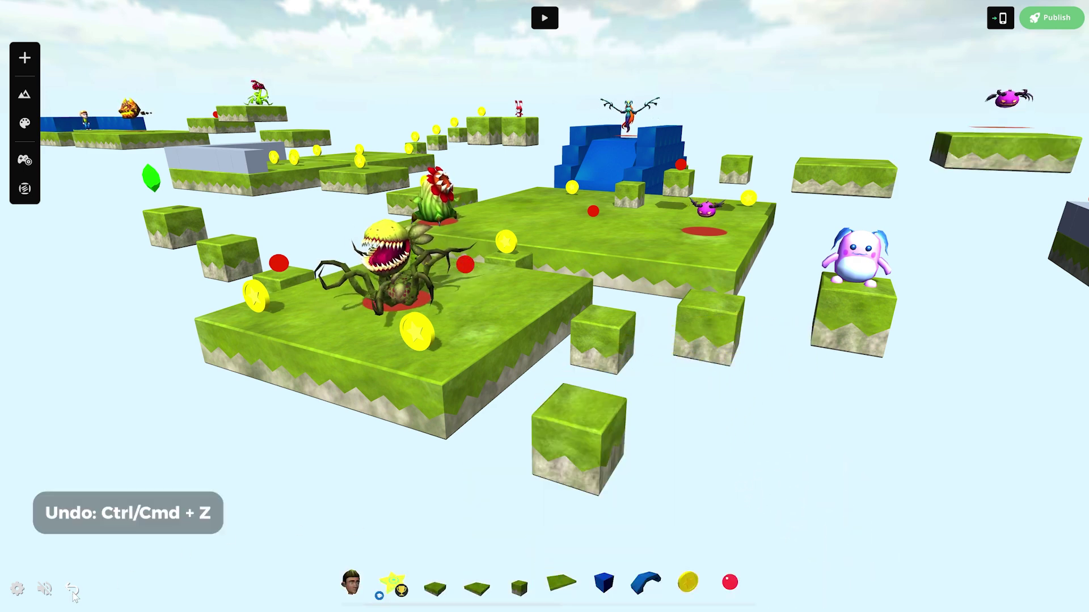
# Undo the last change, and shift the grass blocks beside the plant monster's platform together with the pink creature
pyautogui.click(73, 590)
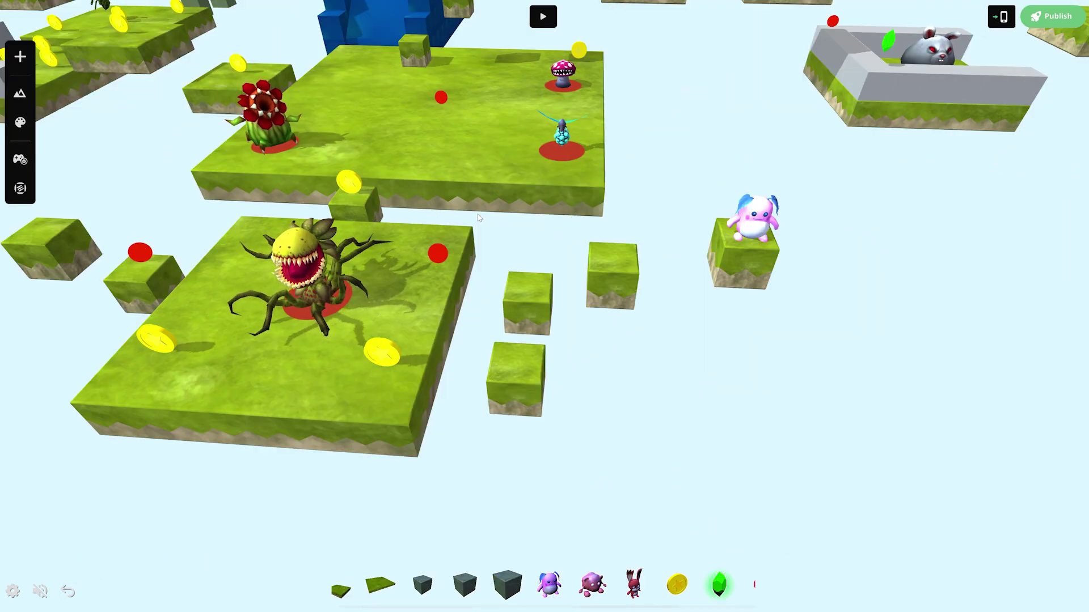
pyautogui.moveTo(479, 218); pyautogui.dragTo(757, 429)
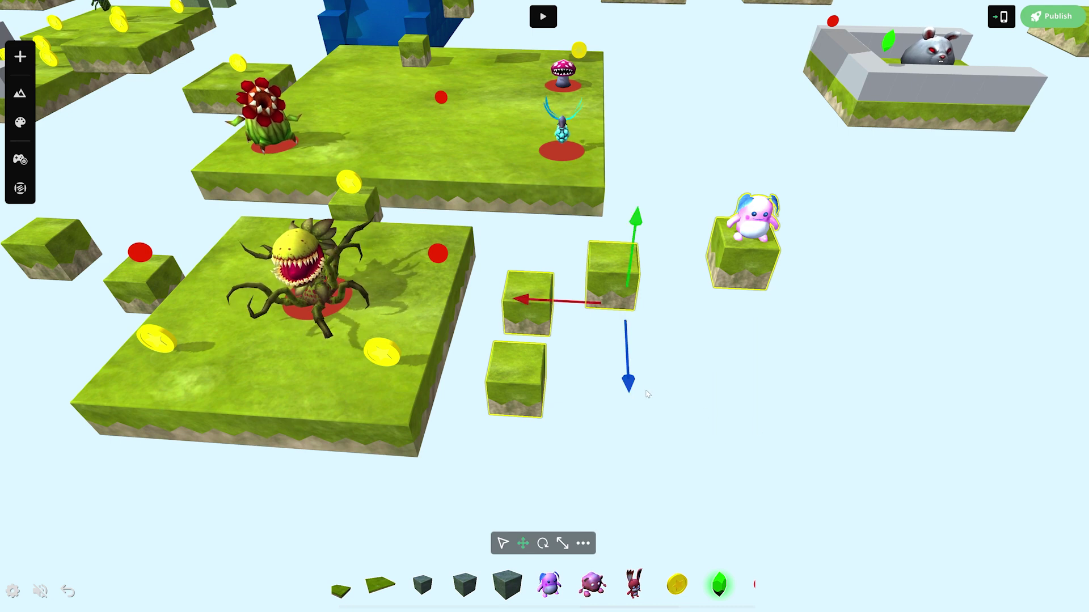
pyautogui.moveTo(628, 381)
pyautogui.mouseDown()
pyautogui.moveTo(631, 458)
pyautogui.moveTo(628, 387)
pyautogui.mouseUp()
pyautogui.moveTo(631, 255); pyautogui.dragTo(621, 306)
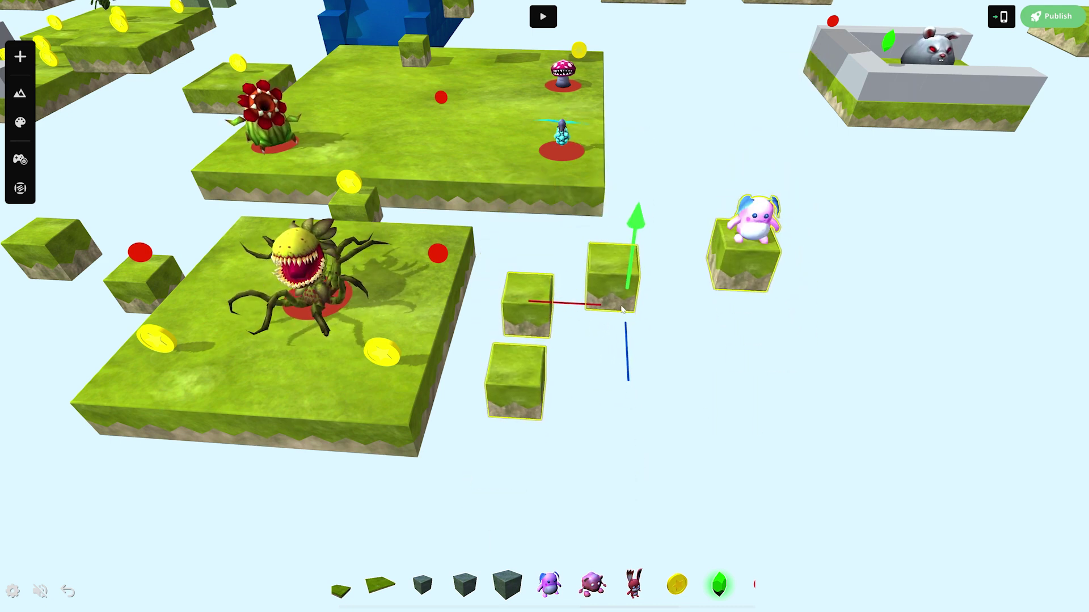
# Try out rotating the selected blocks and pink creature as a group, and check the selection's centre and link options
pyautogui.press('e')
pyautogui.moveTo(553, 293); pyautogui.dragTo(551, 310)
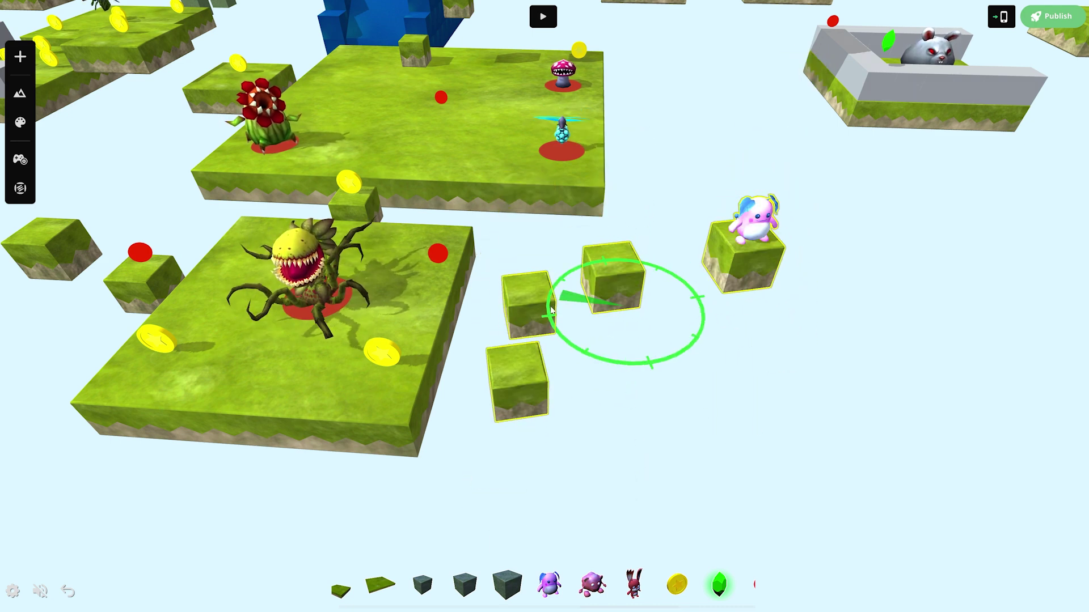
pyautogui.click(583, 543)
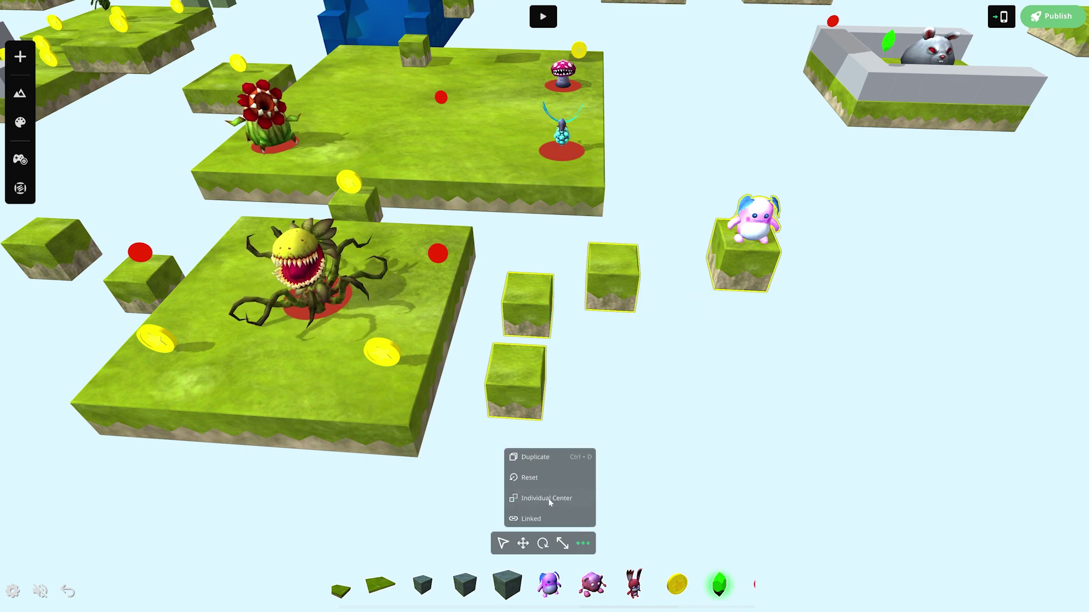
pyautogui.click(583, 543)
pyautogui.press('e')
pyautogui.moveTo(590, 355)
pyautogui.mouseDown()
pyautogui.moveTo(693, 340)
pyautogui.moveTo(589, 346)
pyautogui.mouseUp()
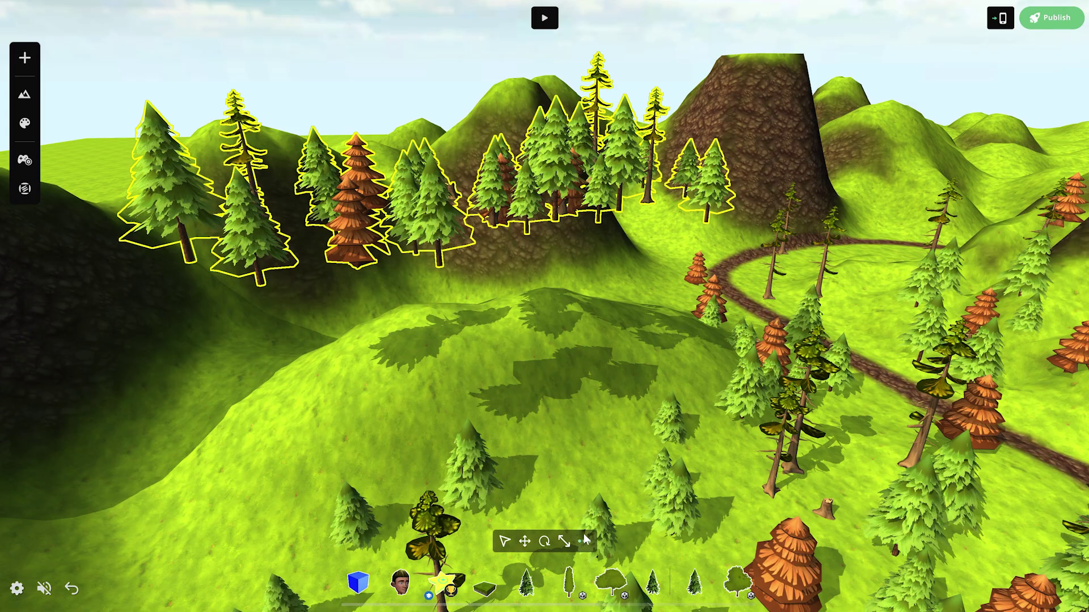
# Lower the selected conifers onto the grassy hill, with the selection unlinked and set to Individual Center
pyautogui.click(584, 541)
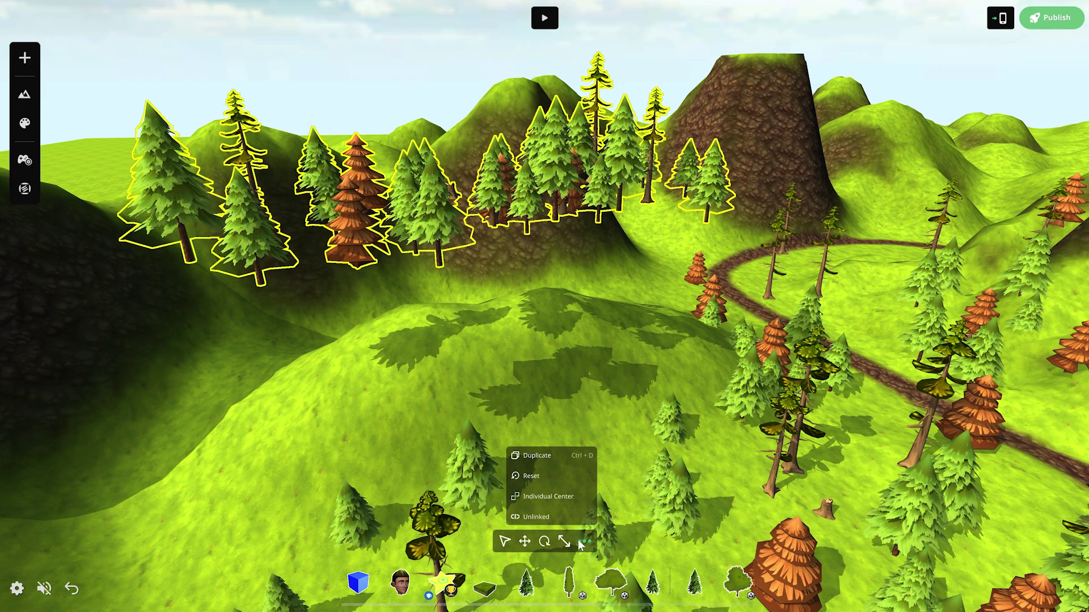
pyautogui.click(524, 542)
pyautogui.moveTo(497, 161); pyautogui.dragTo(497, 407)
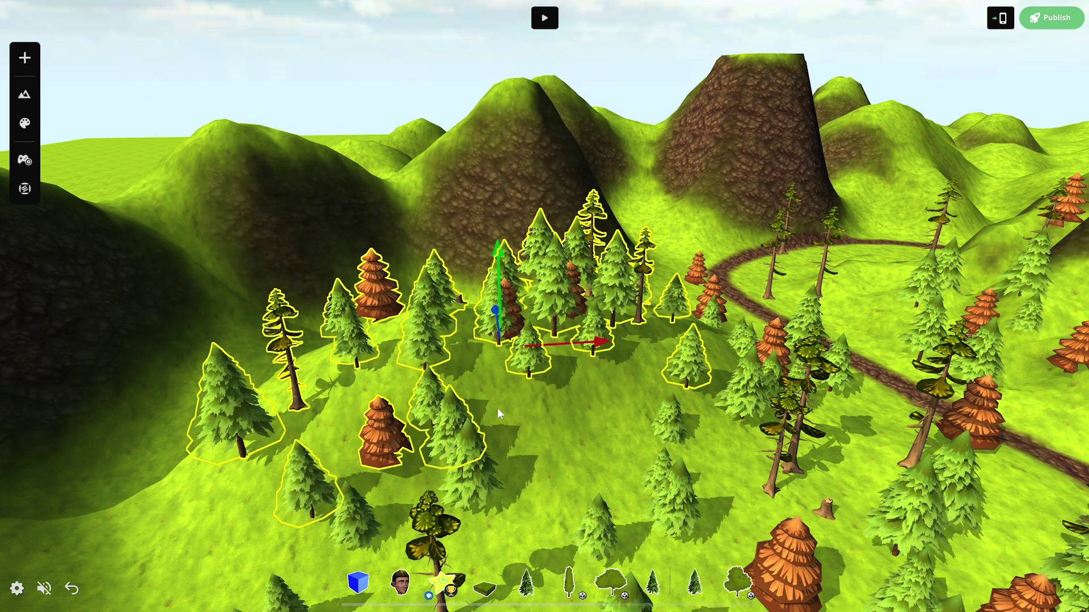
pyautogui.scroll(5, 561, 339)
pyautogui.click(627, 331)
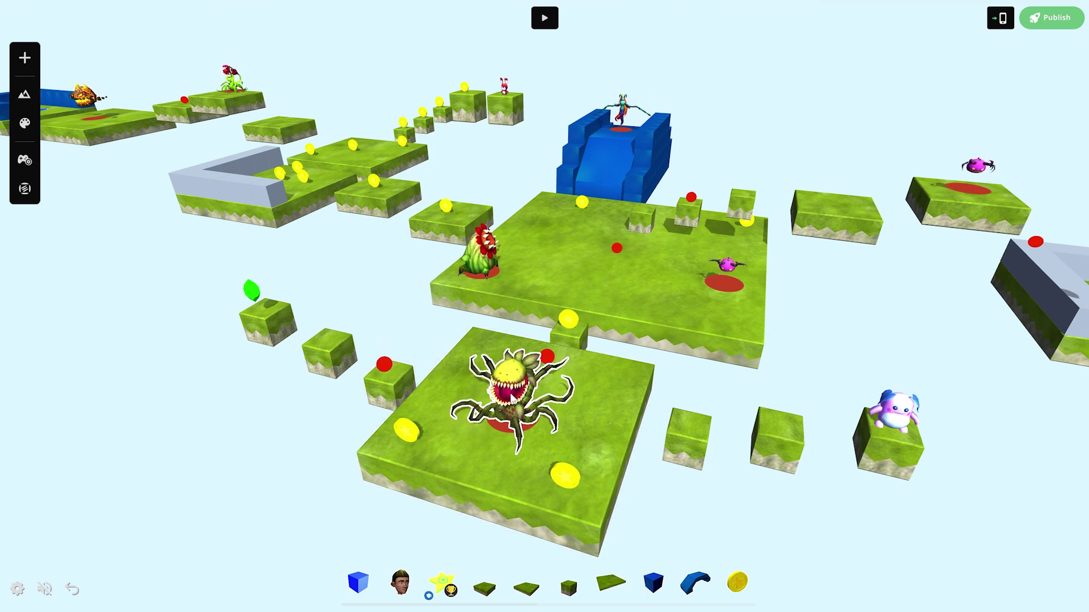
# Focus the camera in turn on the blue ramp, the purple flyer's platform and the trophy star's platform, ending on the ramp
pyautogui.click(512, 398)
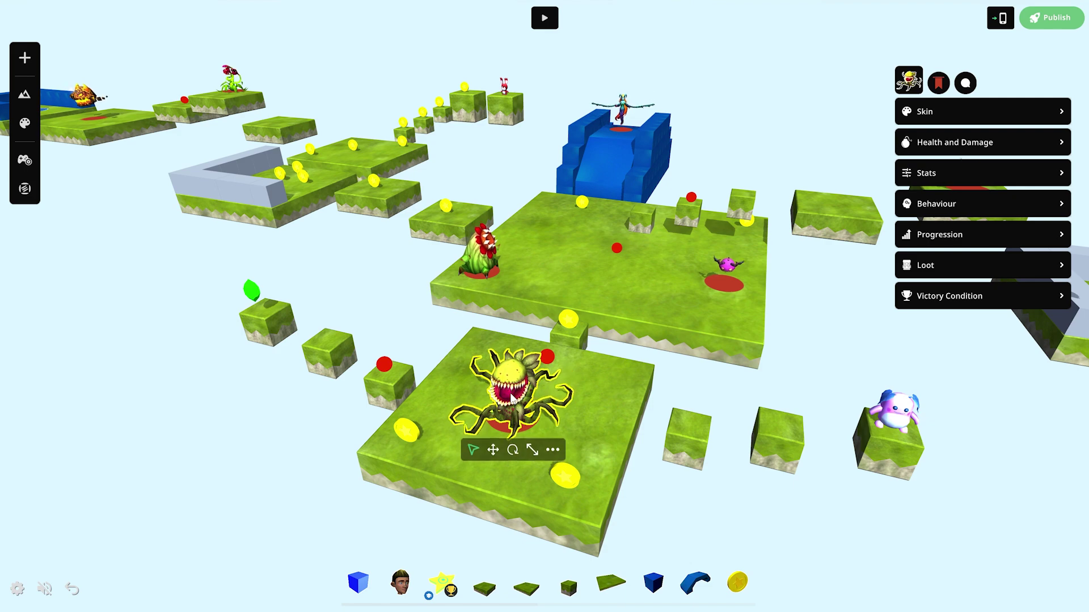
pyautogui.click(615, 187)
pyautogui.press('f')
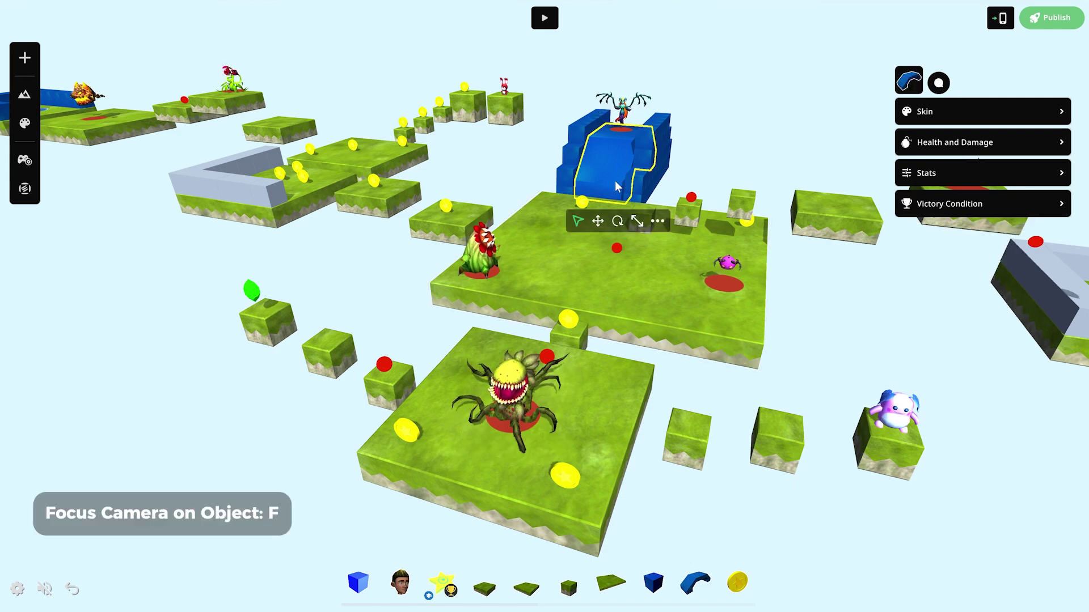
pyautogui.click(889, 489)
pyautogui.press('f')
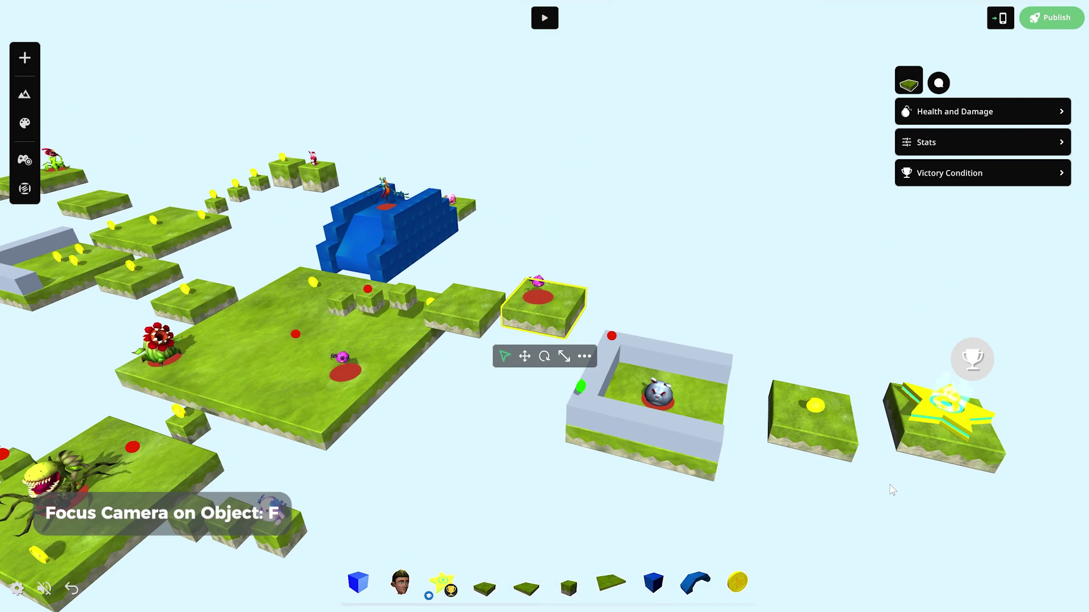
pyautogui.click(923, 454)
pyautogui.press('f')
pyautogui.click(220, 198)
pyautogui.press('f')
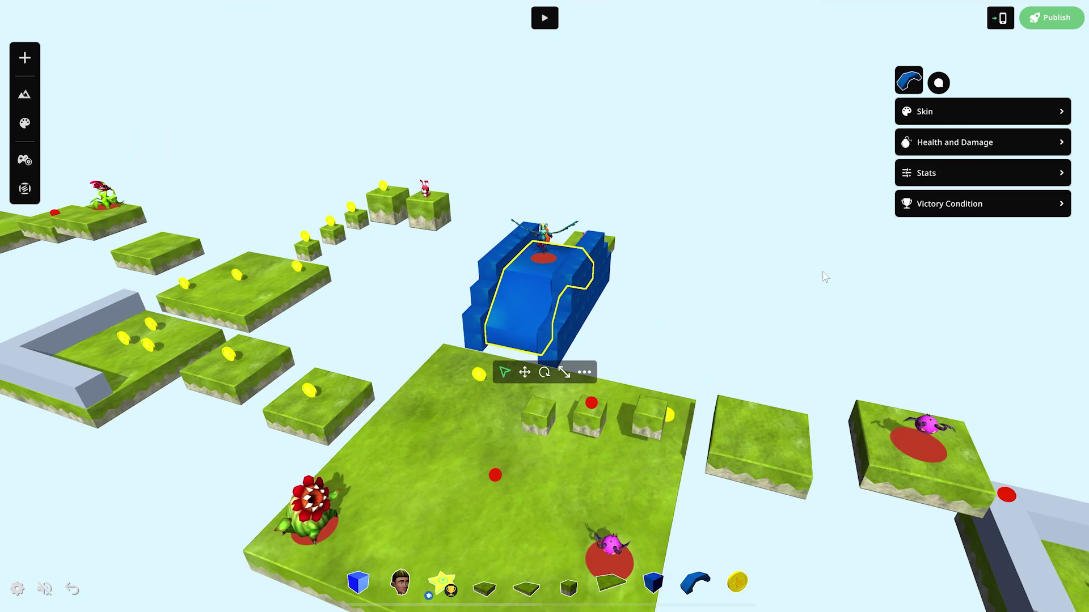
# Switch on the blue ramp's Health and Damage option and look through its Skin, Stats and Loot settings
pyautogui.click(927, 112)
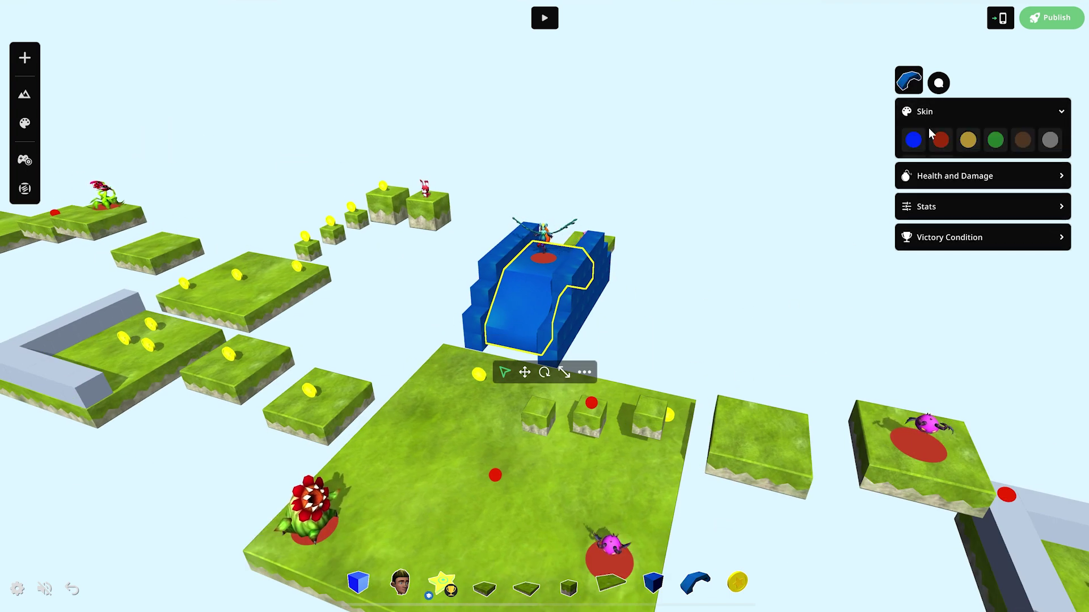
pyautogui.click(925, 175)
pyautogui.click(1051, 169)
pyautogui.click(982, 313)
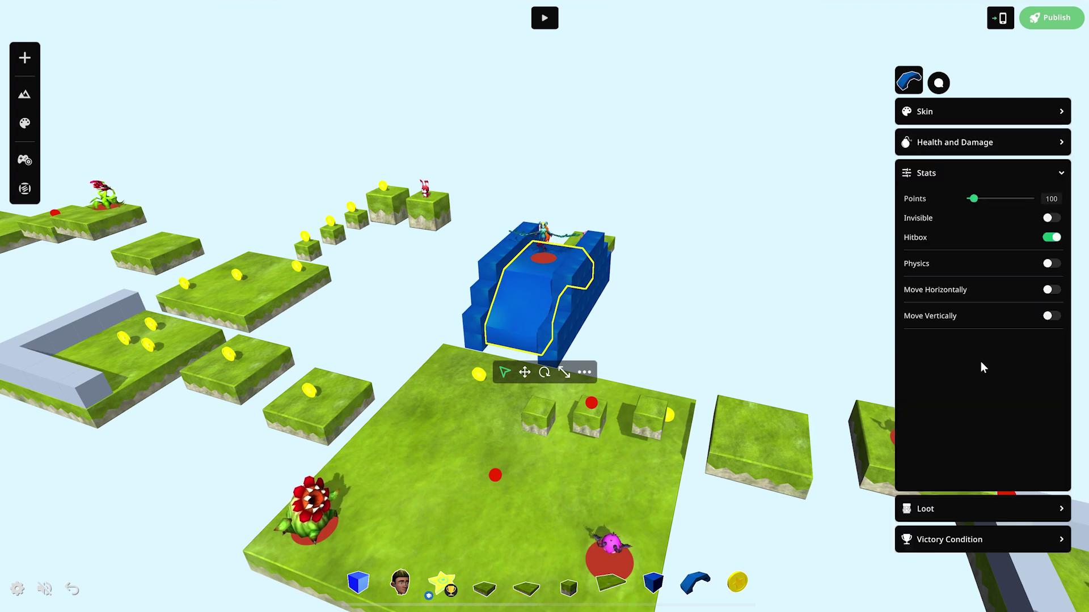
pyautogui.click(970, 504)
pyautogui.click(961, 378)
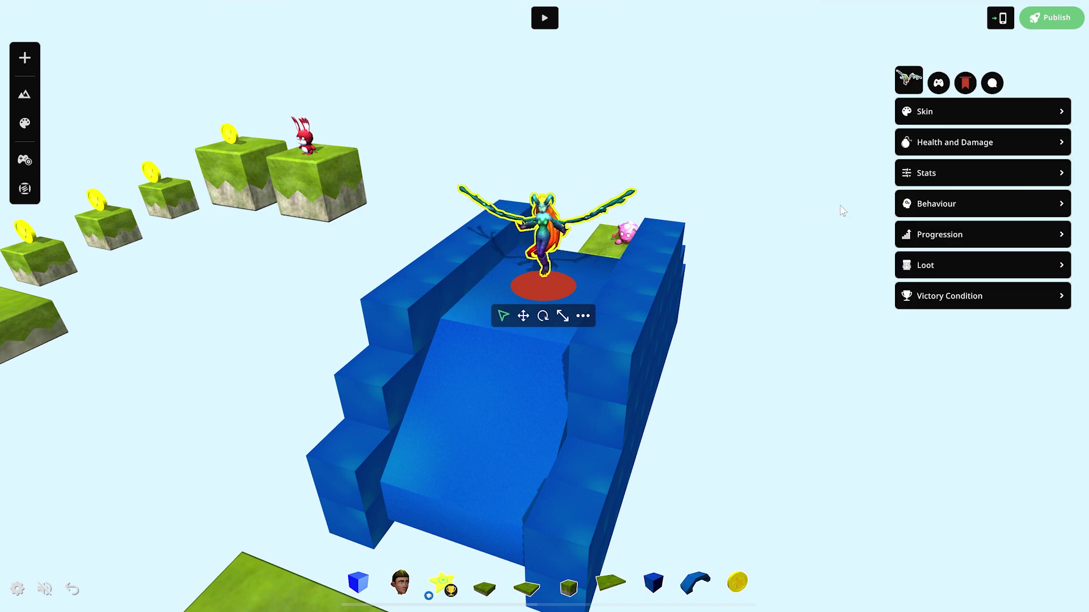
# Make the winged character controllable, give it the red skin and lower its Enemy Detection Range
pyautogui.click(938, 142)
pyautogui.click(939, 171)
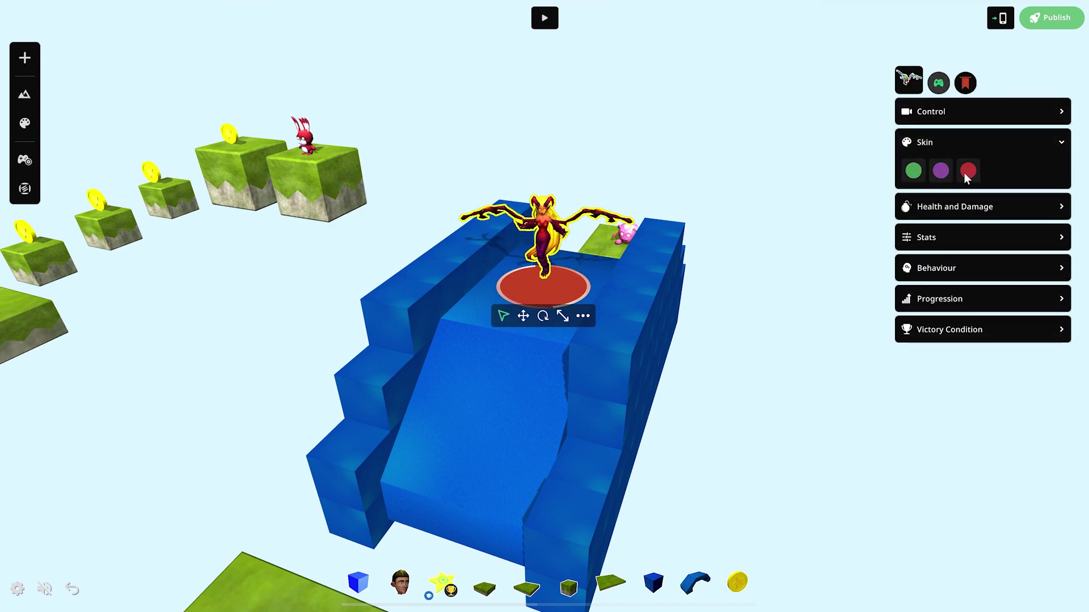
pyautogui.click(964, 207)
pyautogui.click(967, 347)
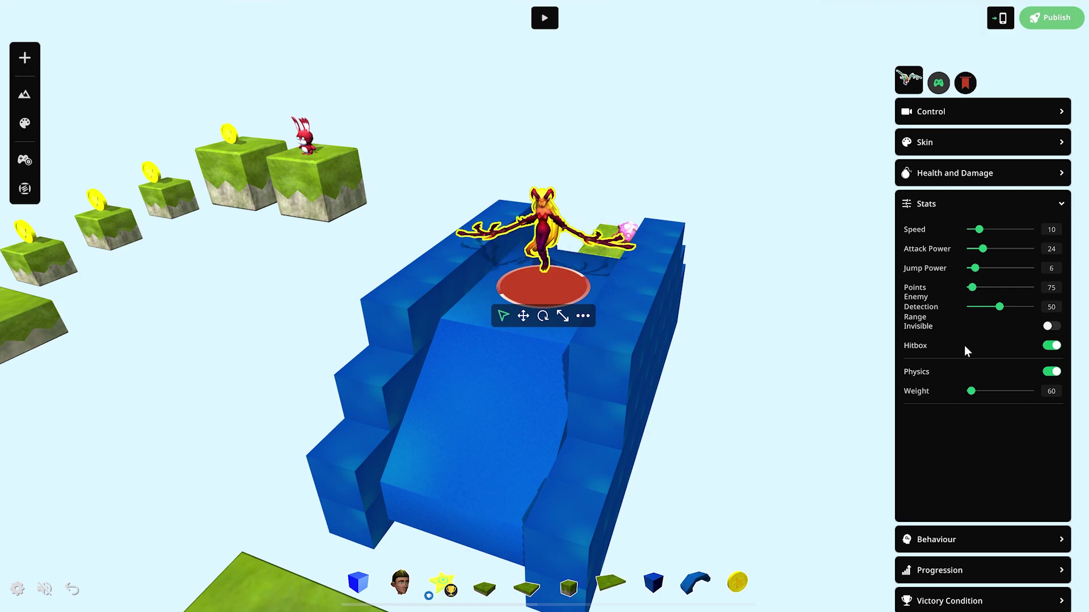
pyautogui.moveTo(999, 307); pyautogui.dragTo(979, 307)
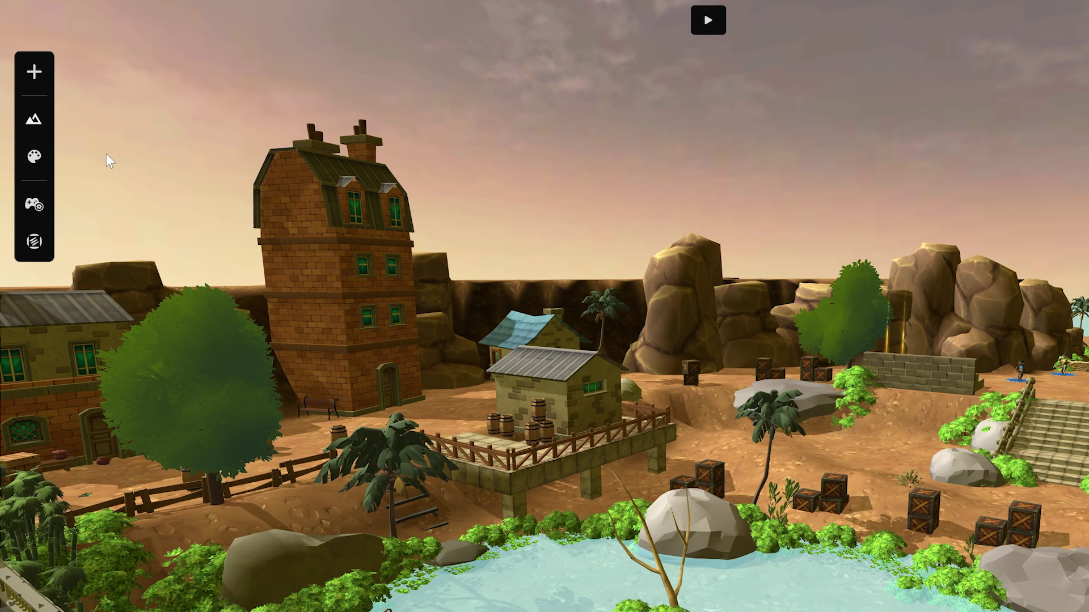
# Examine the terrain tools of the desert level, including the Brush Settings and Terrain Settings
pyautogui.click(39, 121)
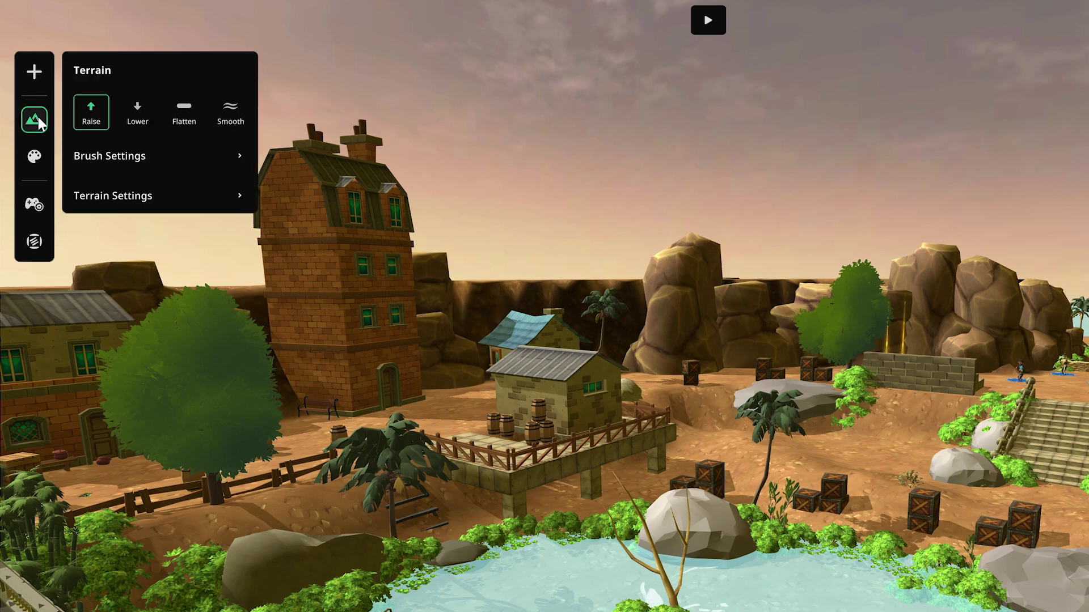
pyautogui.click(91, 156)
pyautogui.click(107, 283)
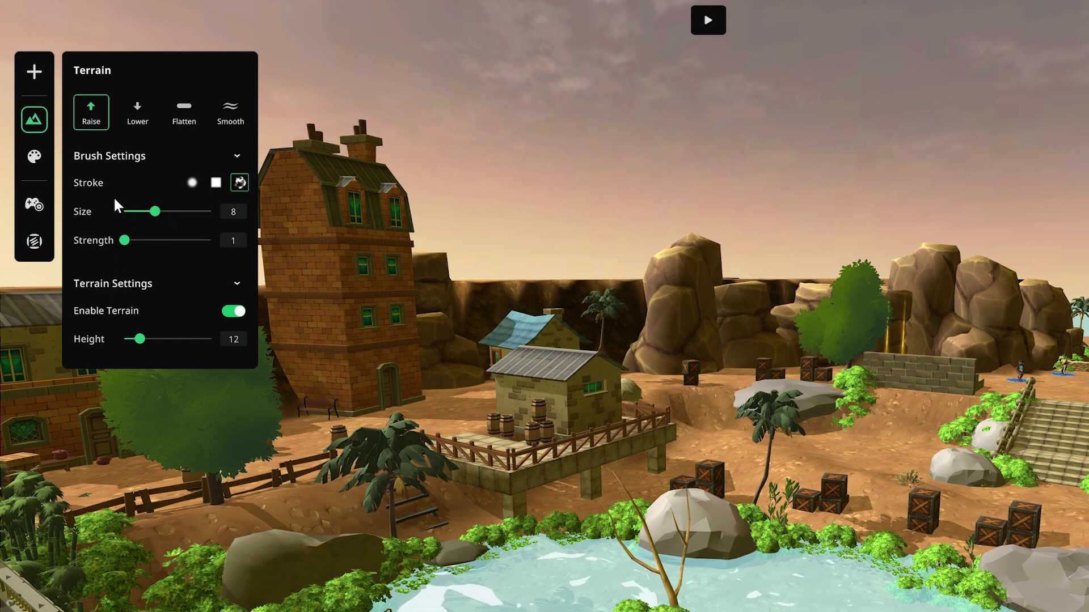
# Try the blue, green and orange style presets on the desert level and apply the first grey preset
pyautogui.click(35, 159)
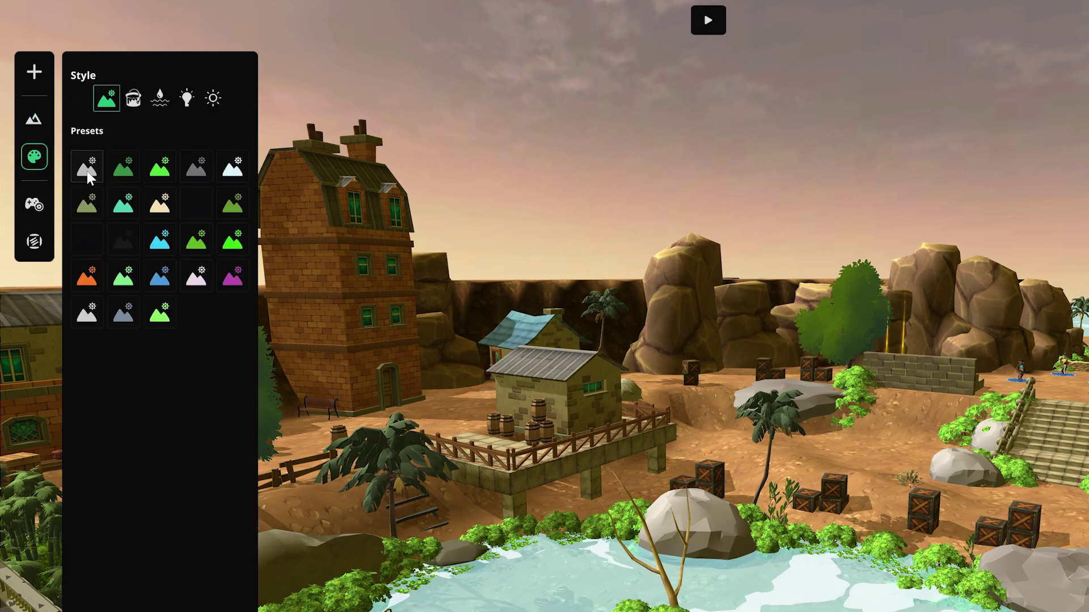
pyautogui.click(159, 239)
pyautogui.click(122, 278)
pyautogui.click(87, 278)
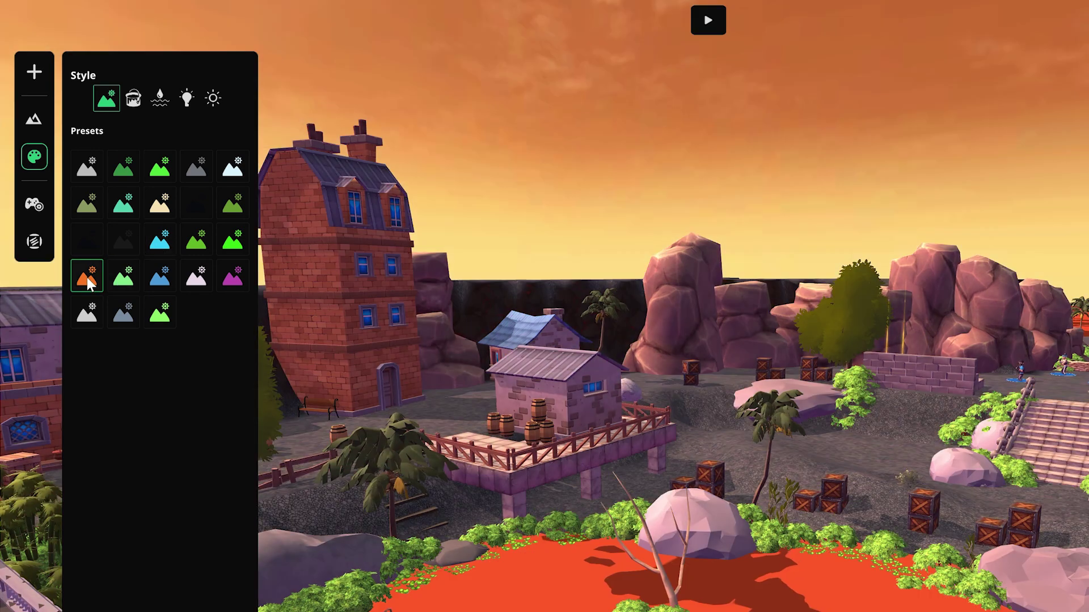
pyautogui.click(88, 168)
# Set the level's sky to the pink cloudy image in the weather style settings
pyautogui.click(214, 99)
pyautogui.click(139, 175)
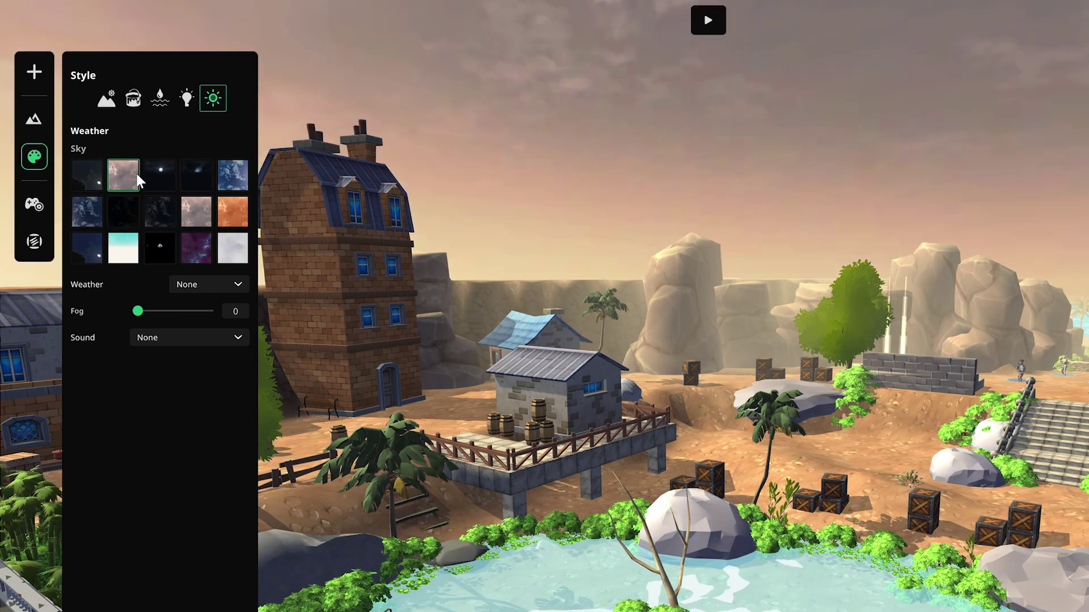
pyautogui.click(36, 157)
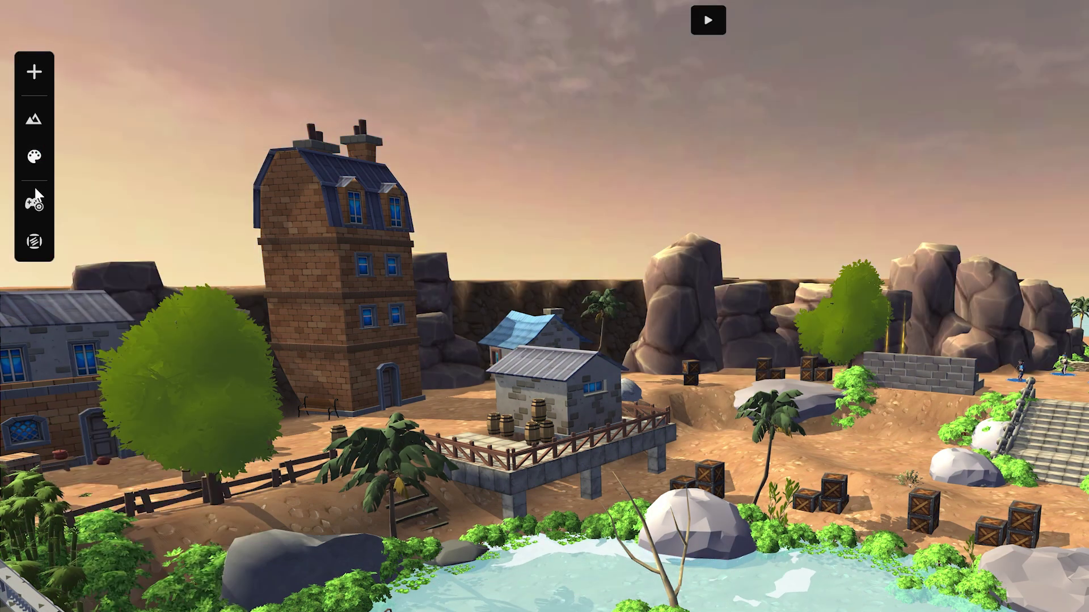
# Set the Team Deathmatch limit to 20 eliminations and add a weapon to the loadout
pyautogui.click(35, 211)
pyautogui.moveTo(152, 194); pyautogui.dragTo(149, 194)
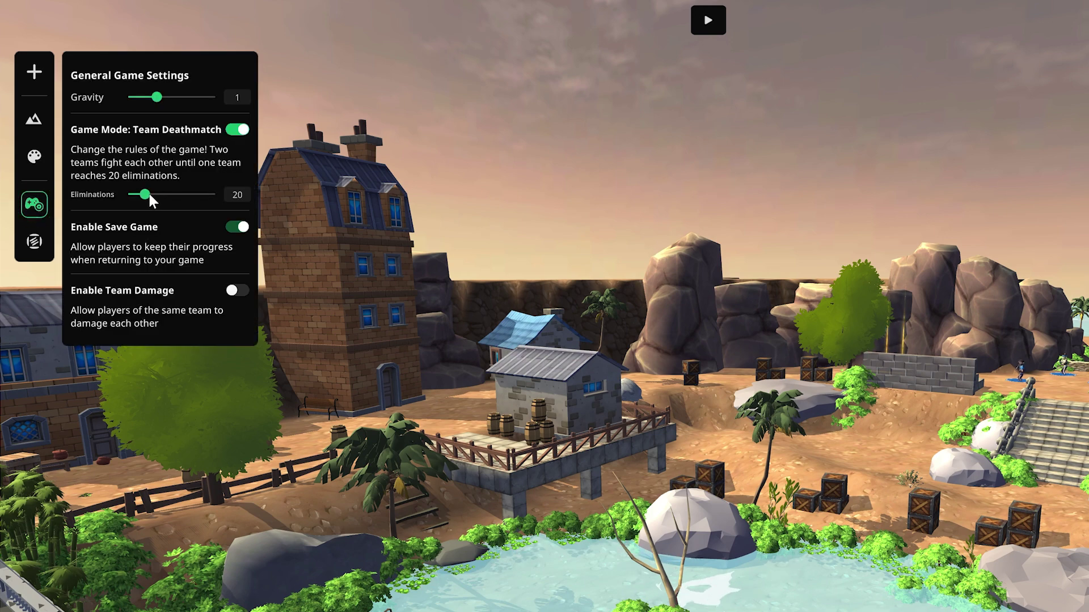
pyautogui.click(35, 241)
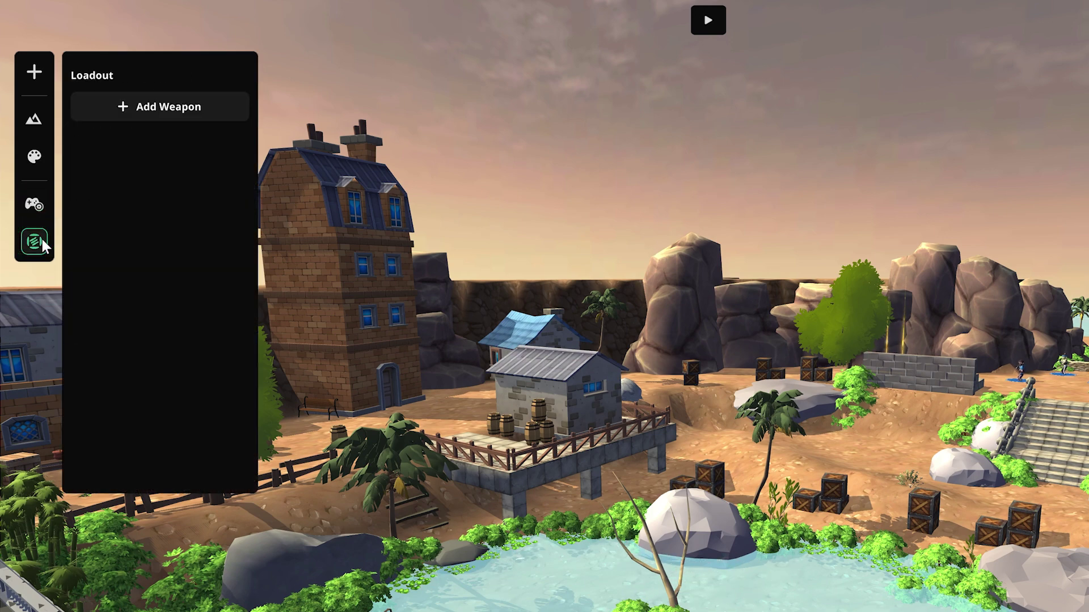
pyautogui.click(121, 115)
pyautogui.click(220, 119)
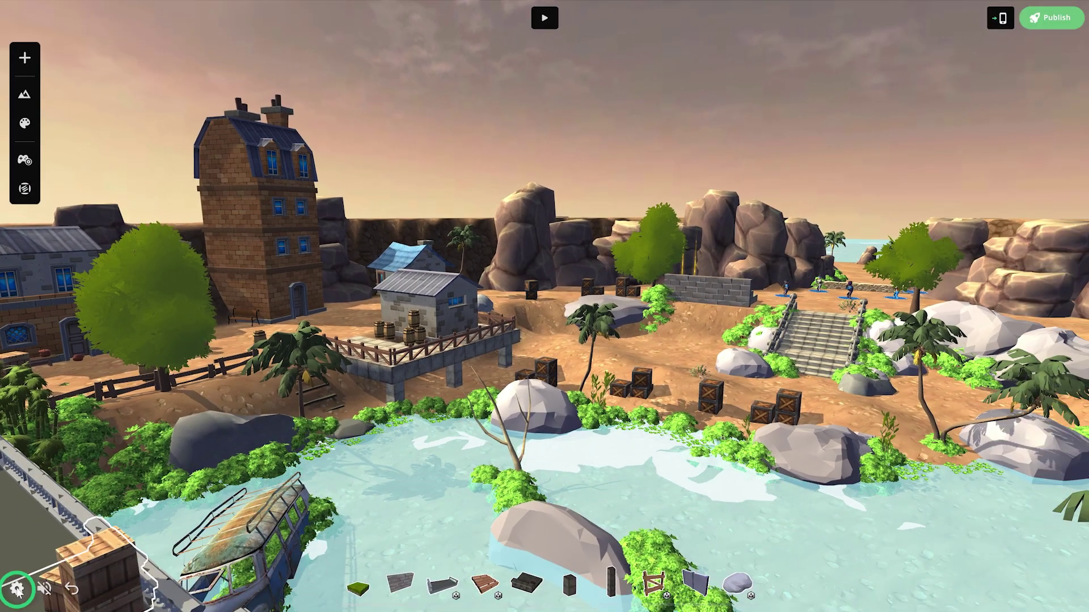
# Save the desert game as a draft and dismiss the confirmation
pyautogui.click(17, 590)
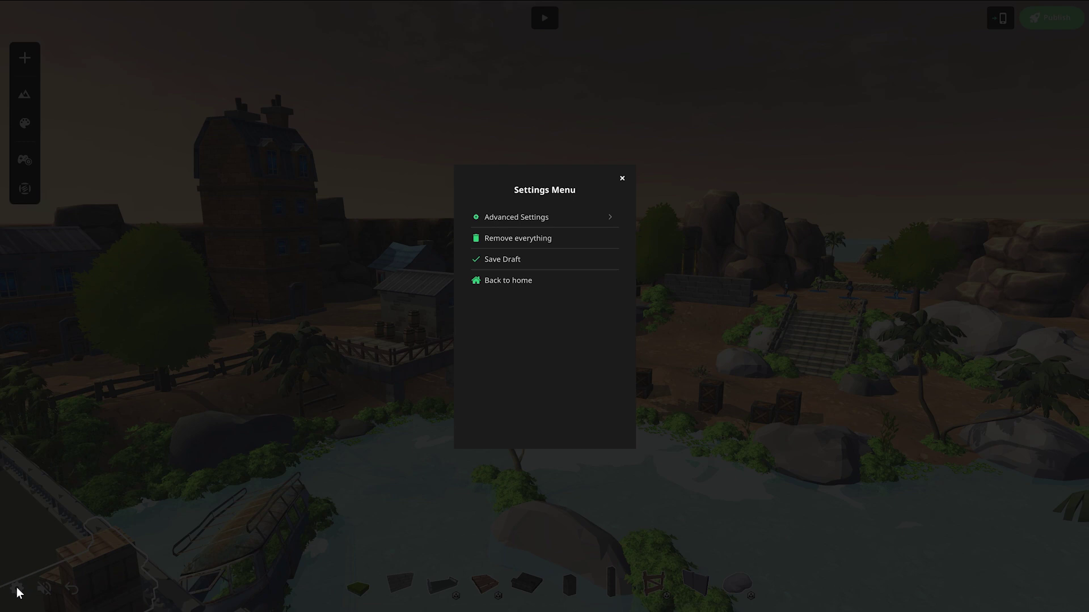
pyautogui.click(508, 259)
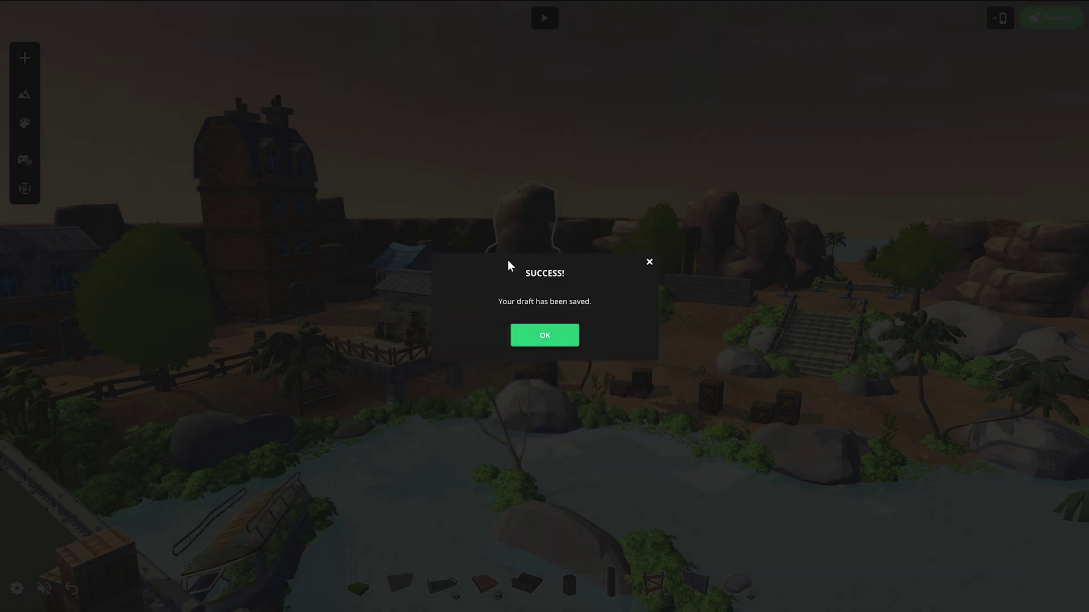
pyautogui.click(526, 330)
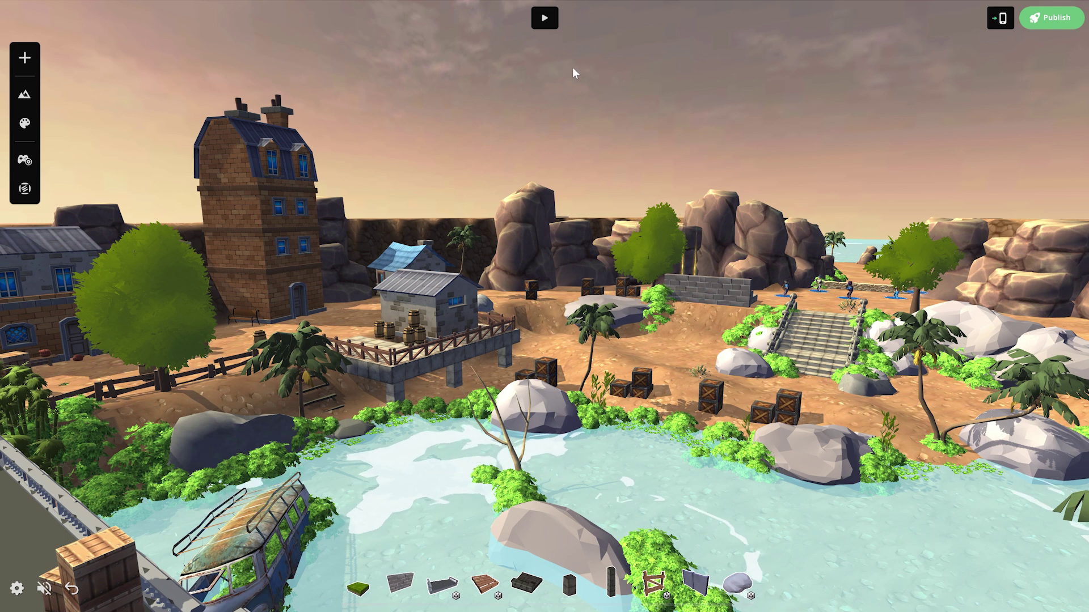
# Playtest the desert level in the editor and send it to a mobile device for testing
pyautogui.click(549, 28)
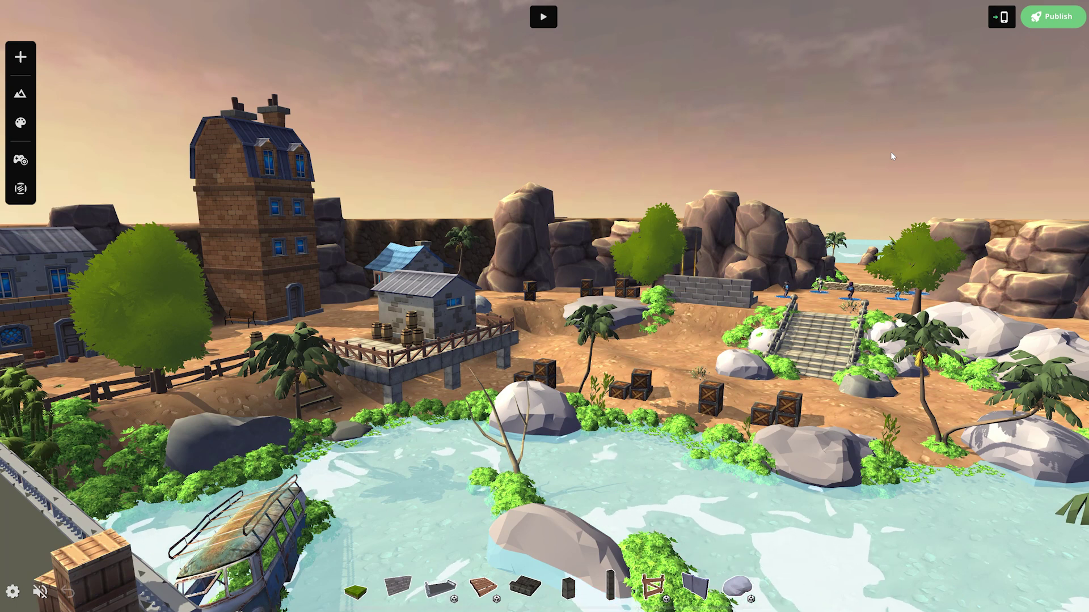
pyautogui.click(1002, 17)
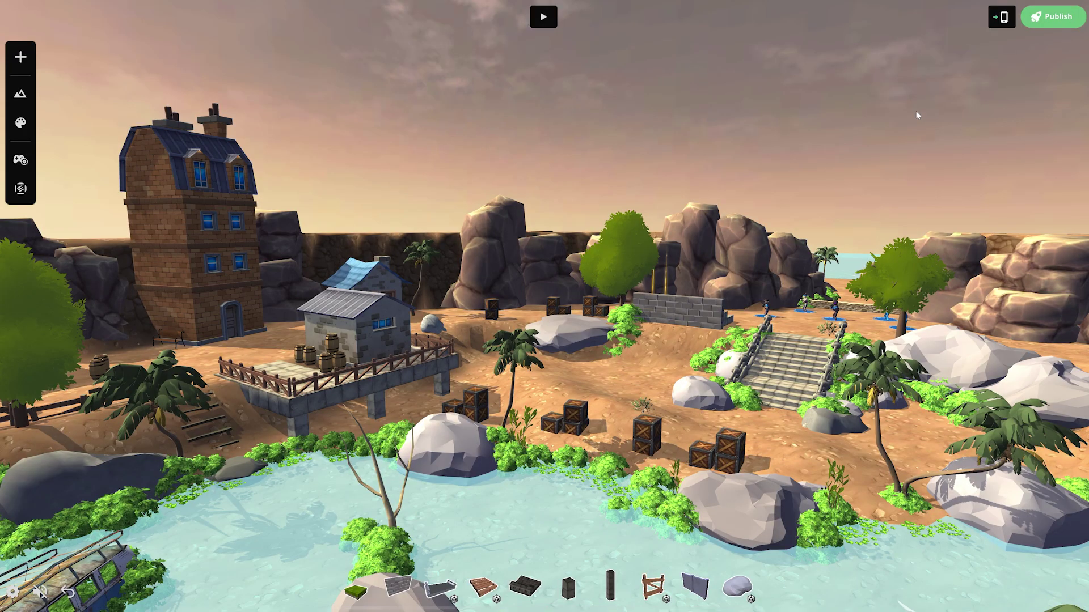
# Publish the game as Desert Showdown with a new cover shot, genre Shooter, description "5v5 Team Deathmatch" and copying allowed
pyautogui.click(1046, 22)
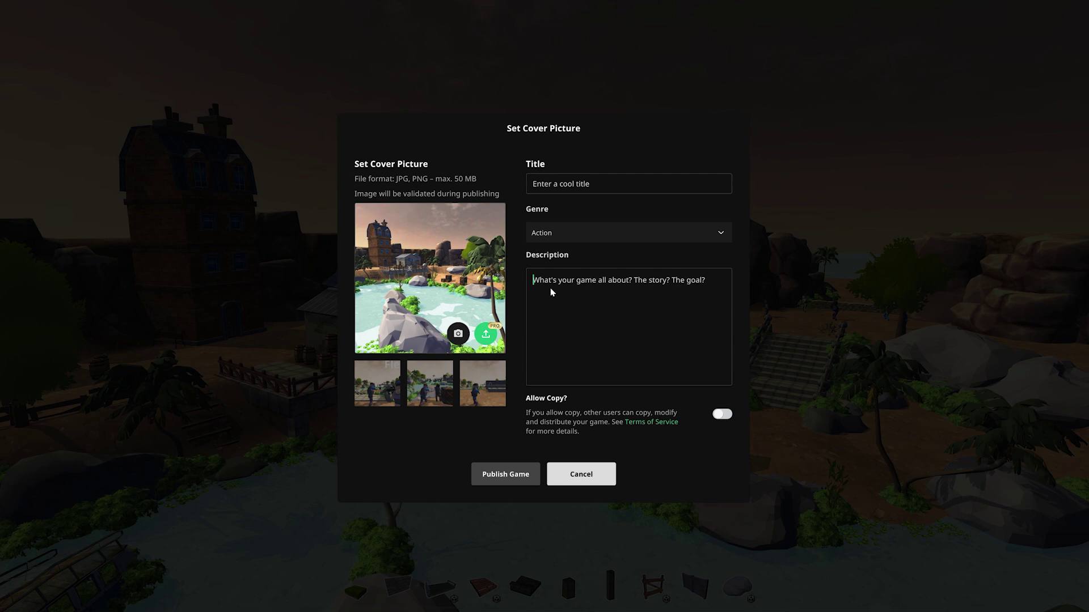
pyautogui.click(458, 334)
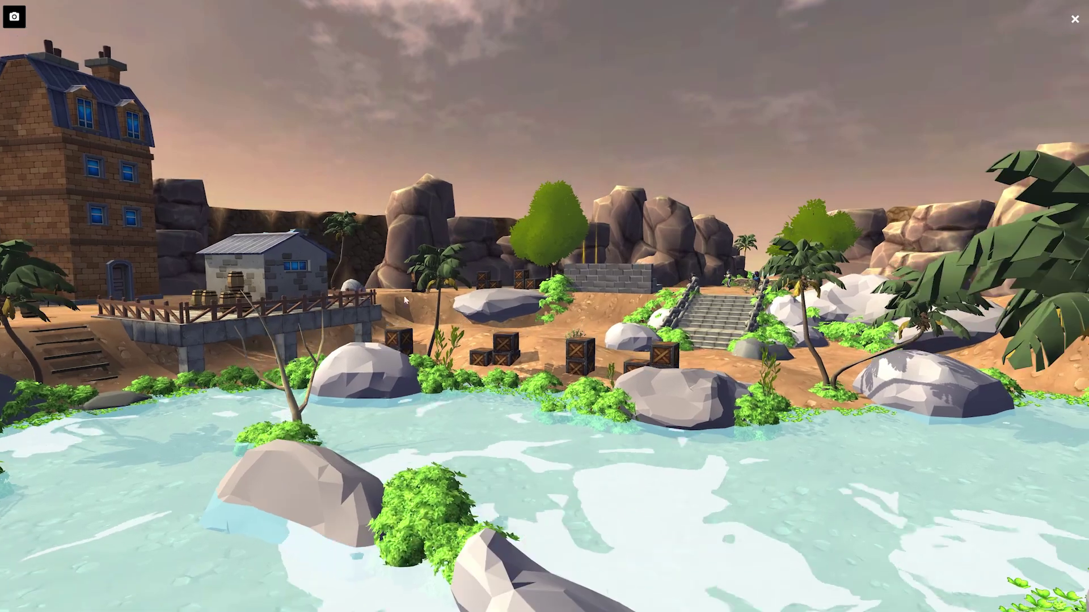
pyautogui.click(14, 17)
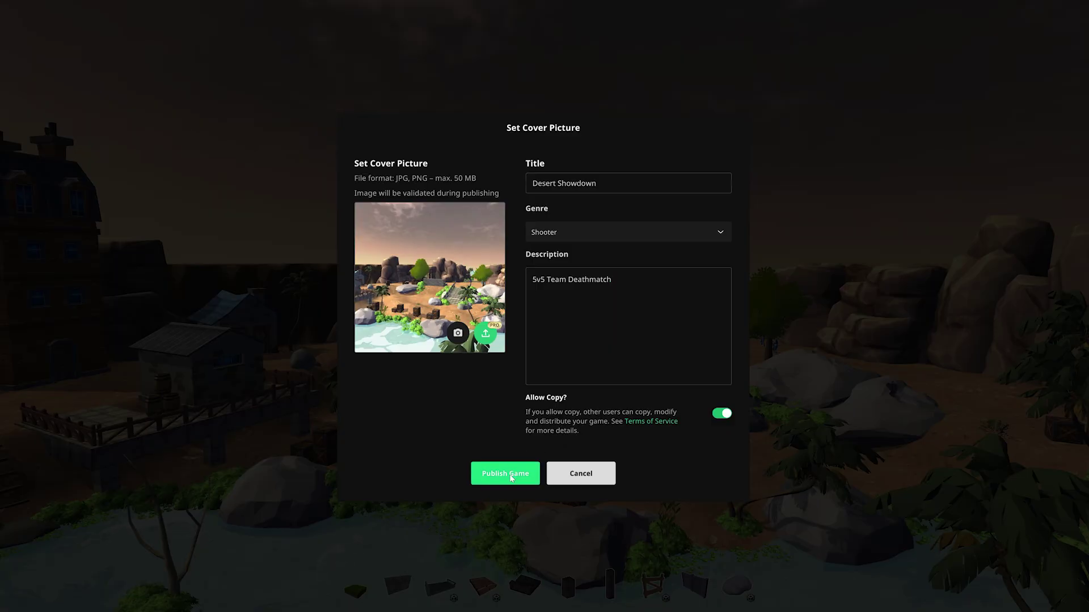
pyautogui.click(511, 477)
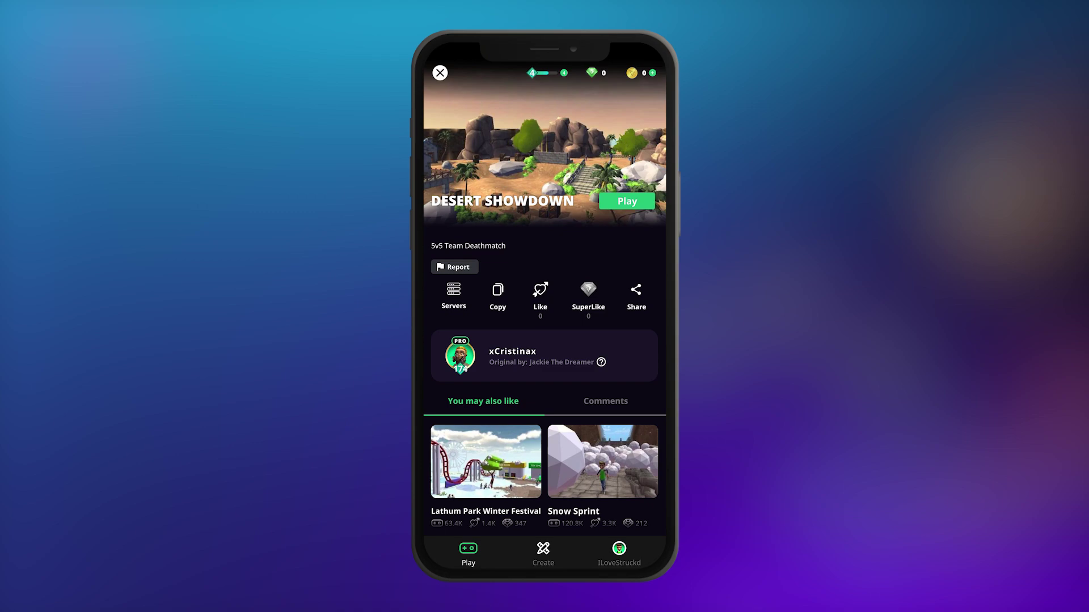